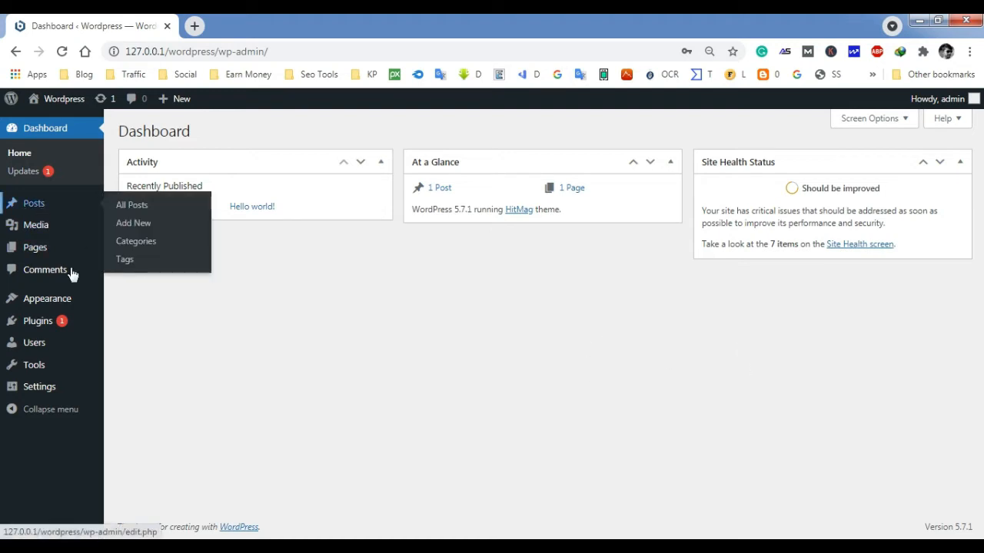
# Open the post categories page and look over the new-category form and the Uncategorized entry in the list
pyautogui.moveTo(38, 215)
pyautogui.click(143, 252)
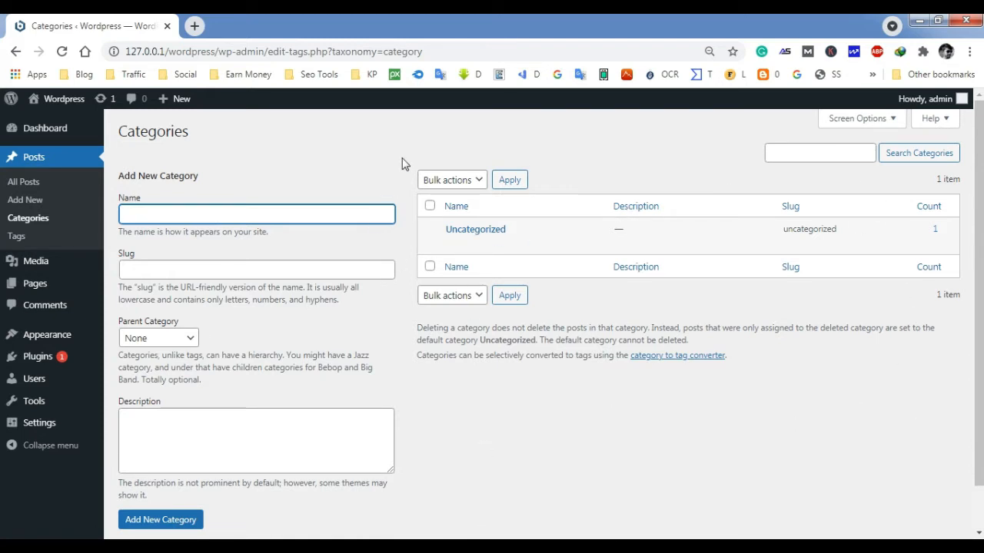
pyautogui.click(205, 270)
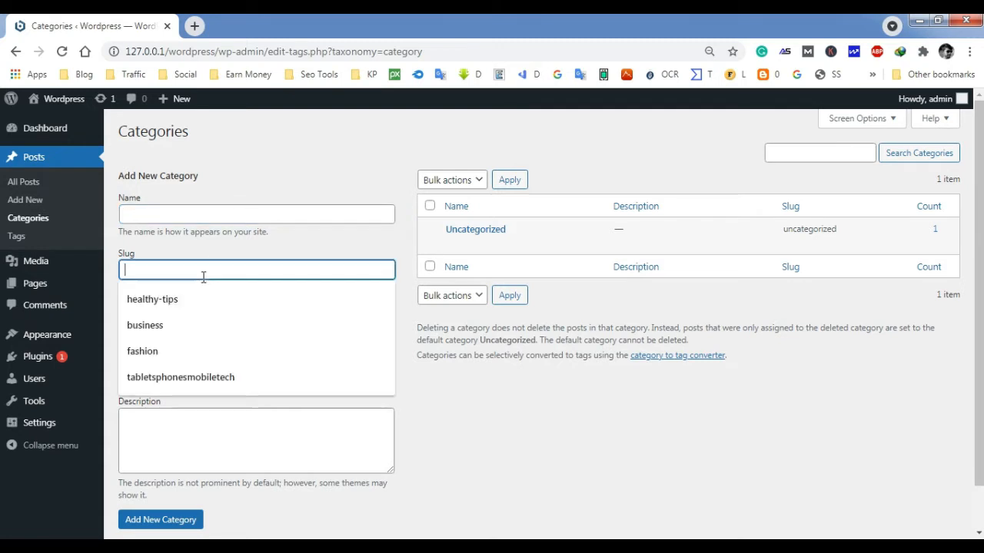
pyautogui.click(219, 205)
pyautogui.click(223, 176)
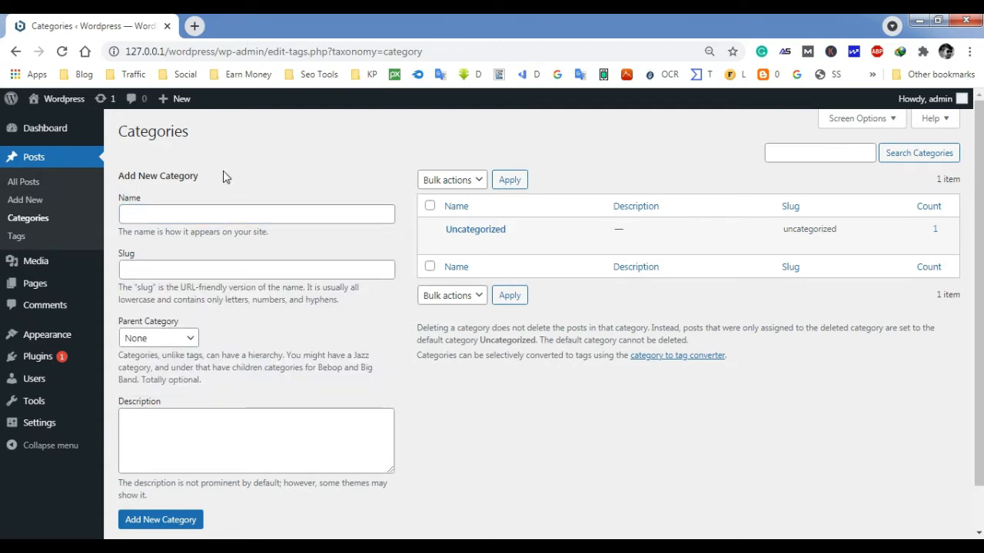
pyautogui.moveTo(549, 235)
pyautogui.moveTo(445, 233); pyautogui.dragTo(536, 232)
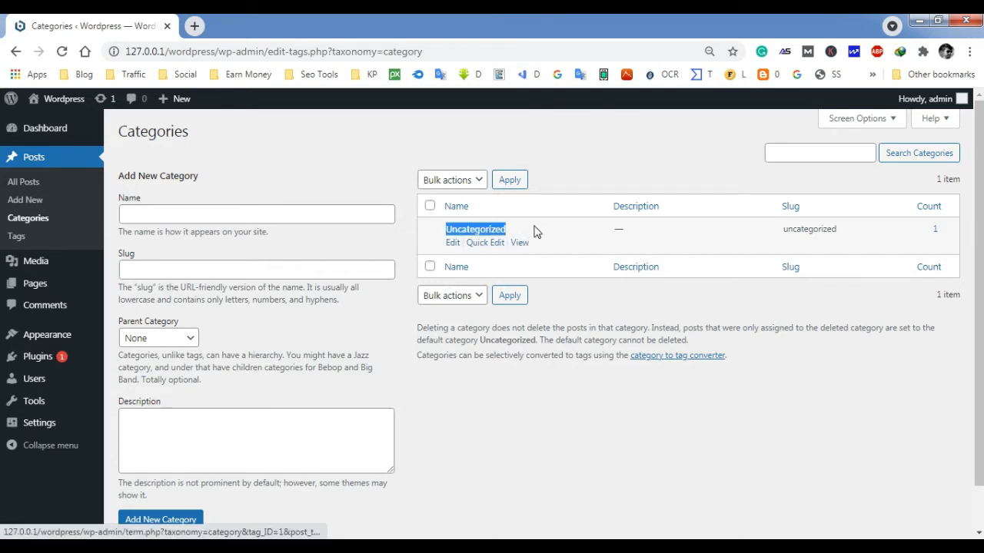
pyautogui.moveTo(439, 231); pyautogui.dragTo(517, 233)
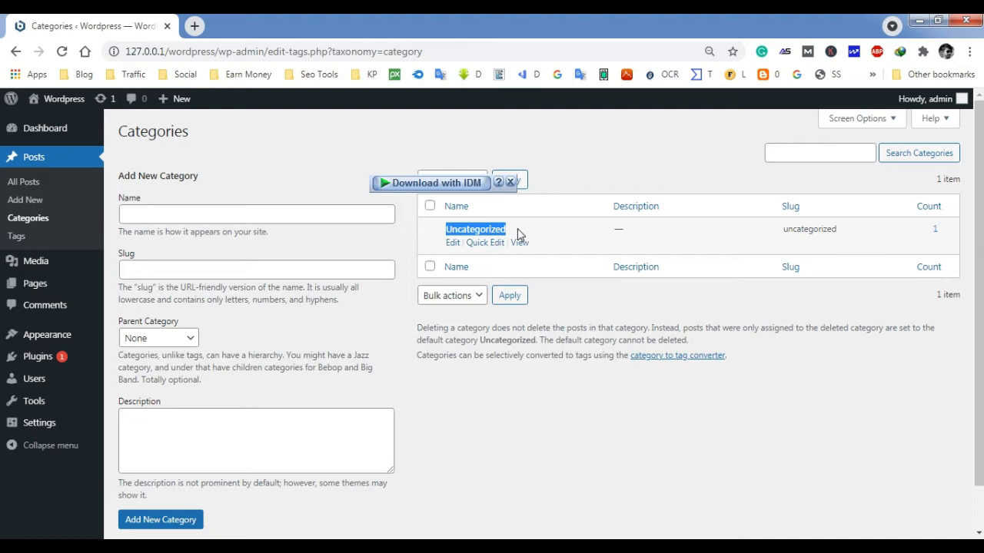
pyautogui.click(204, 208)
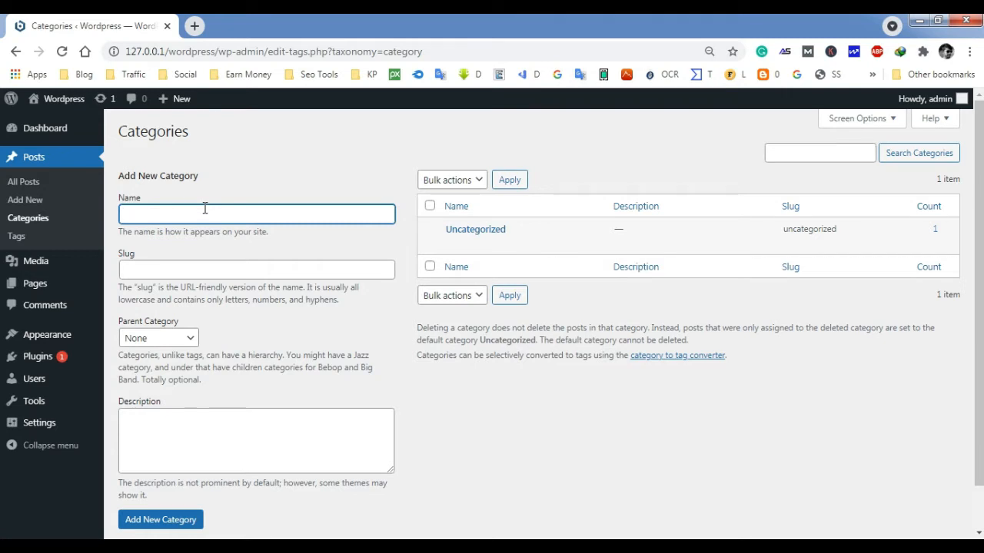
# Open the site's front end in a new tab, examine its Categories widget and return to the category management page
pyautogui.middleClick(51, 123)
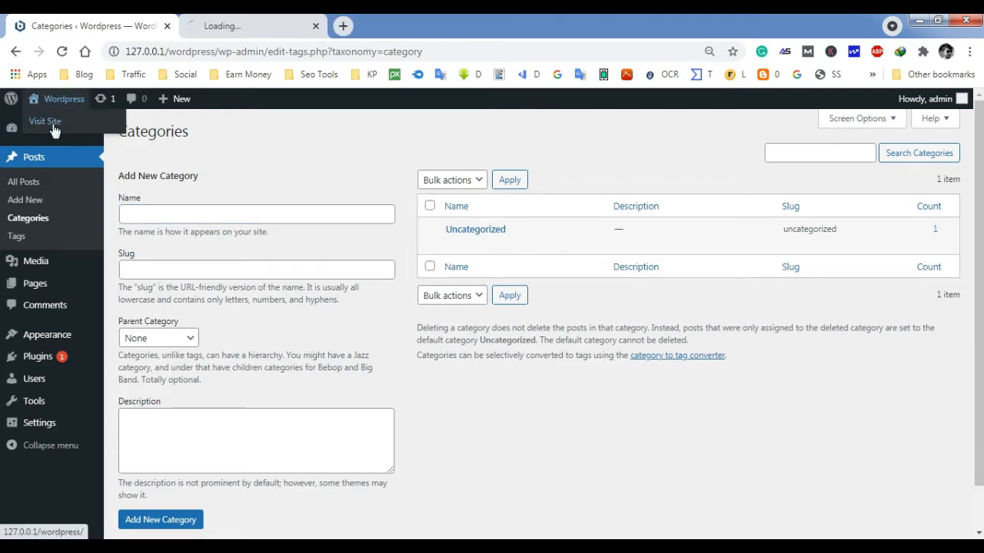
pyautogui.click(275, 28)
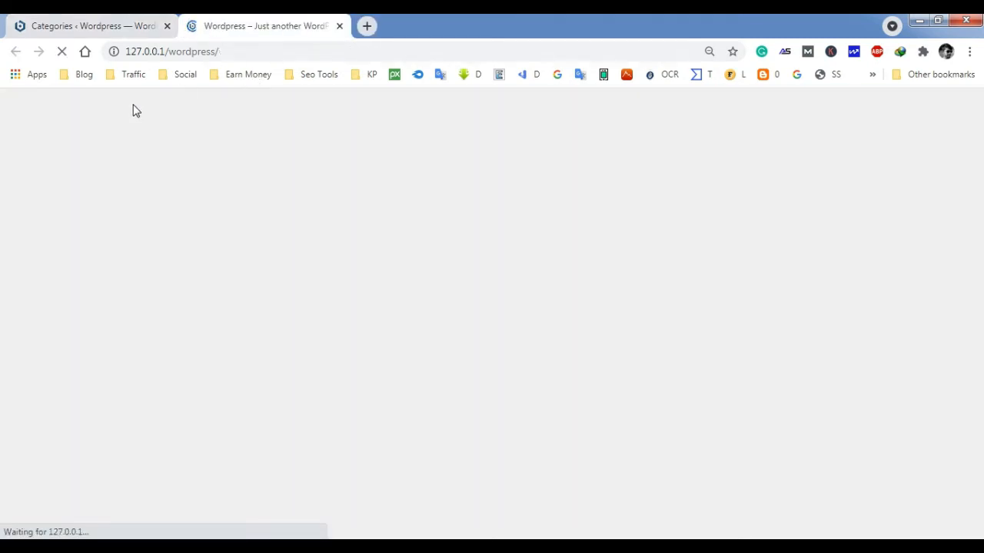
pyautogui.scroll(-5, 265, 413)
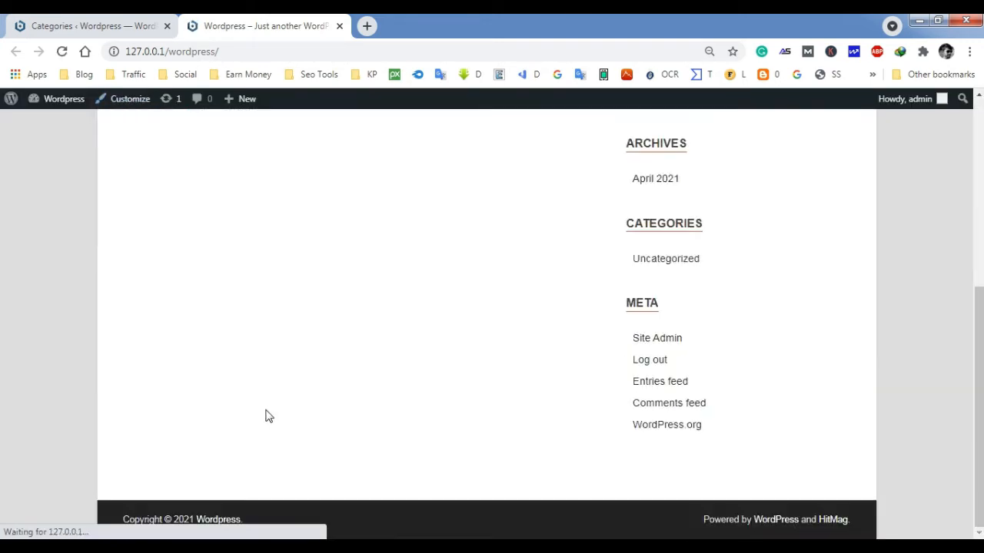
pyautogui.click(156, 20)
pyautogui.click(243, 219)
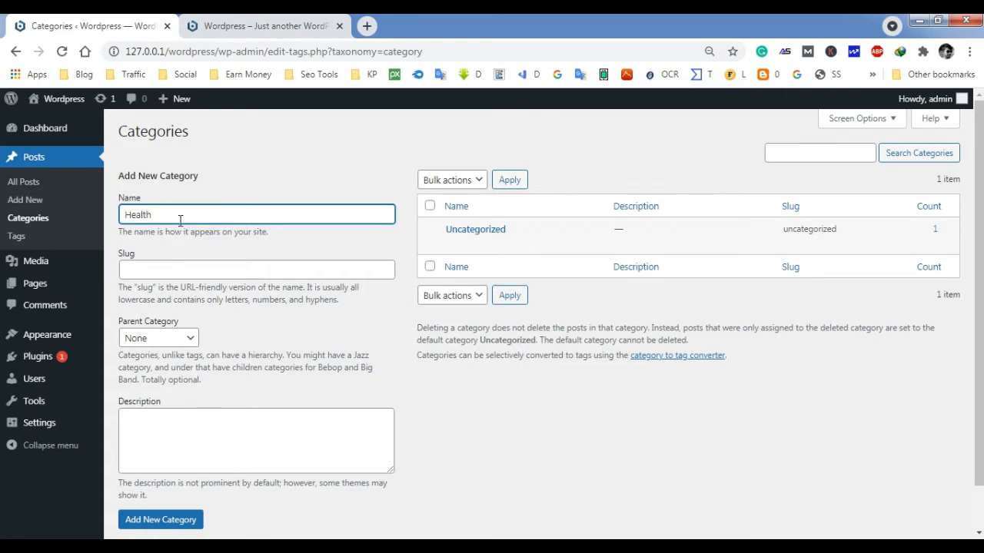
pyautogui.moveTo(166, 213); pyautogui.dragTo(32, 215)
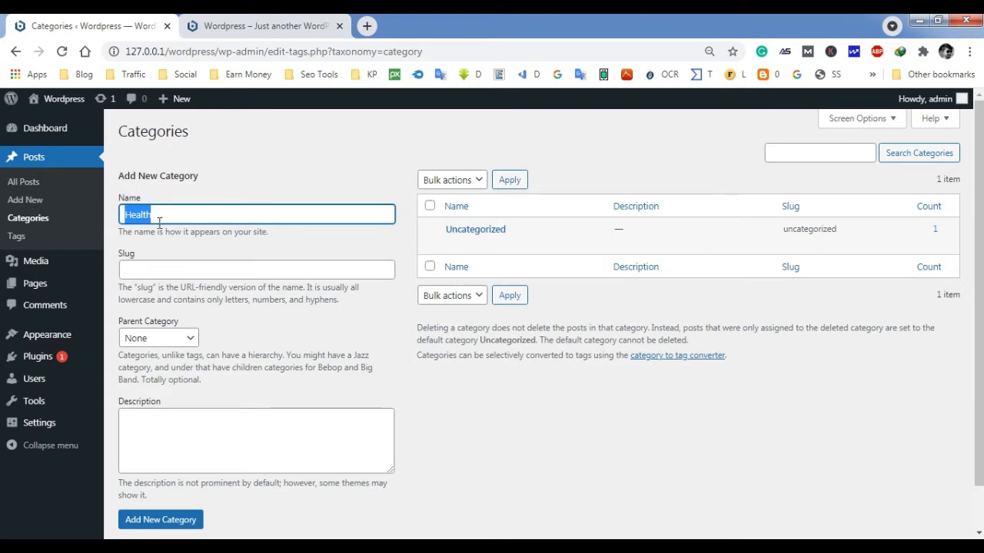
pyautogui.press('BackSpace')
# Rename the Uncategorized category to Health with Quick Edit and update it
pyautogui.moveTo(499, 253)
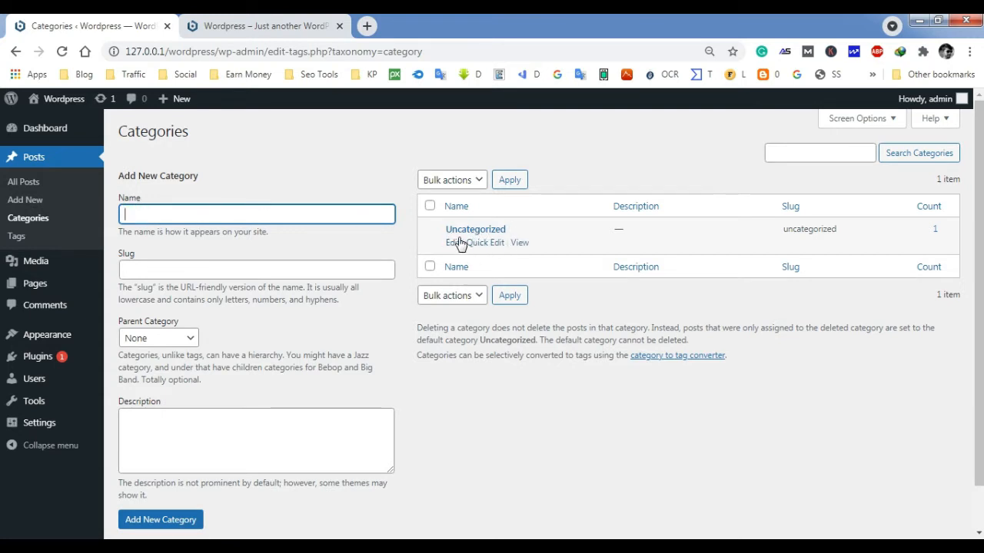
pyautogui.click(468, 244)
pyautogui.moveTo(553, 256); pyautogui.dragTo(435, 250)
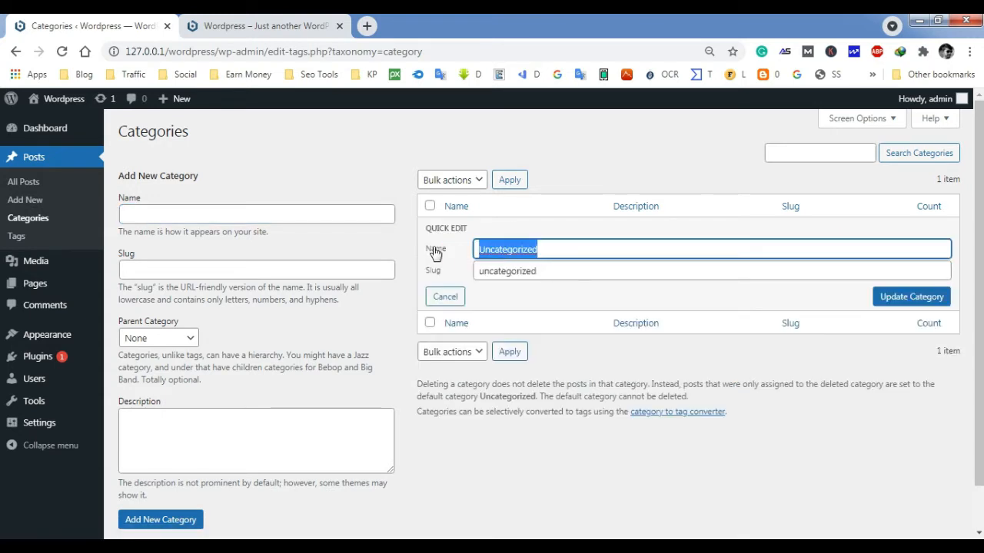
pyautogui.write('Health')
pyautogui.click(909, 295)
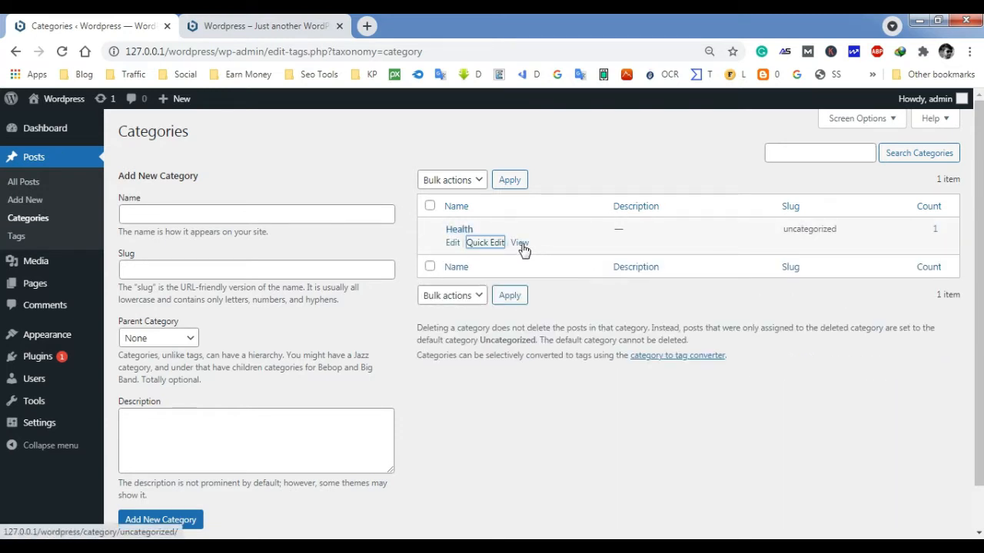
# View the Health category's archive page in a new tab and check its heading
pyautogui.middleClick(521, 246)
pyautogui.click(433, 23)
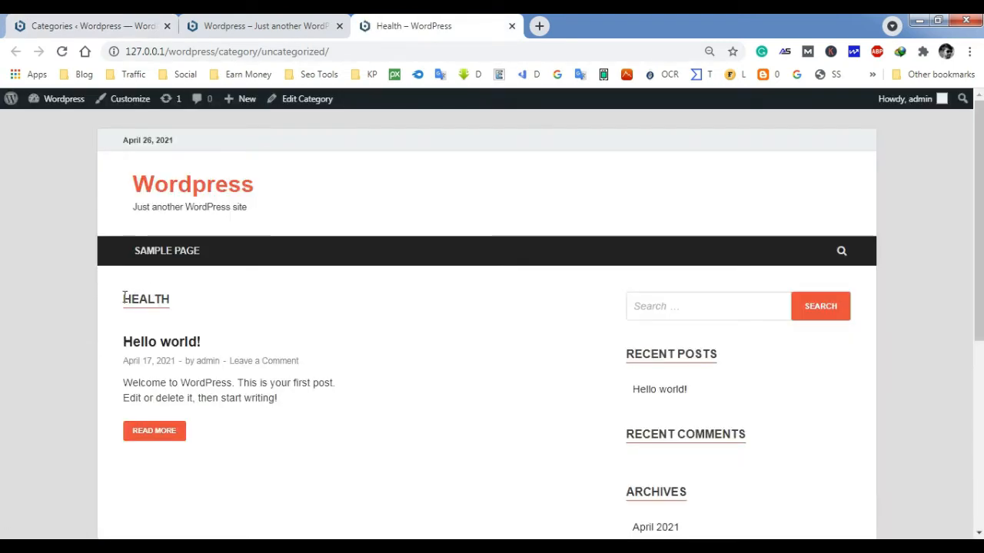
pyautogui.moveTo(123, 299)
pyautogui.mouseDown()
pyautogui.moveTo(147, 297)
pyautogui.moveTo(195, 317)
pyautogui.mouseUp()
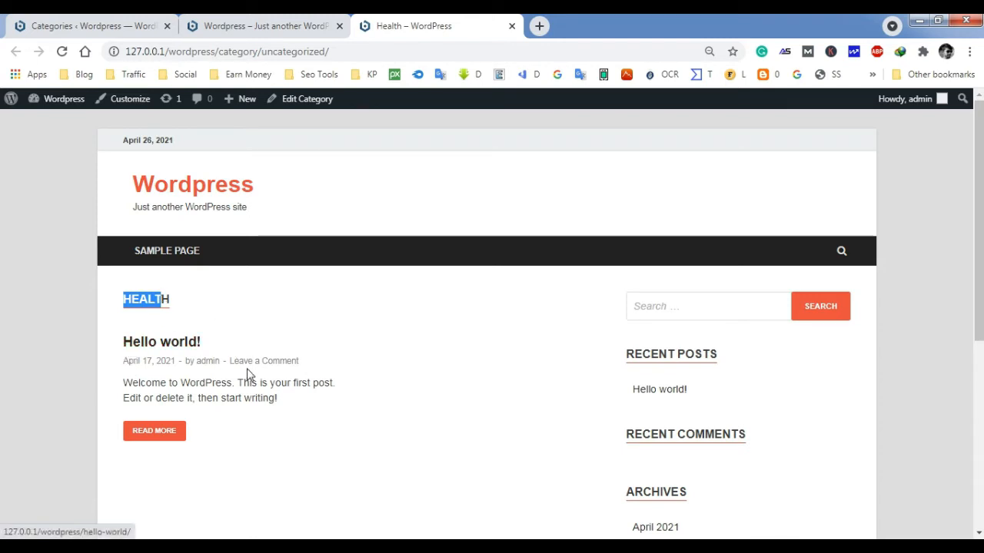
pyautogui.click(259, 457)
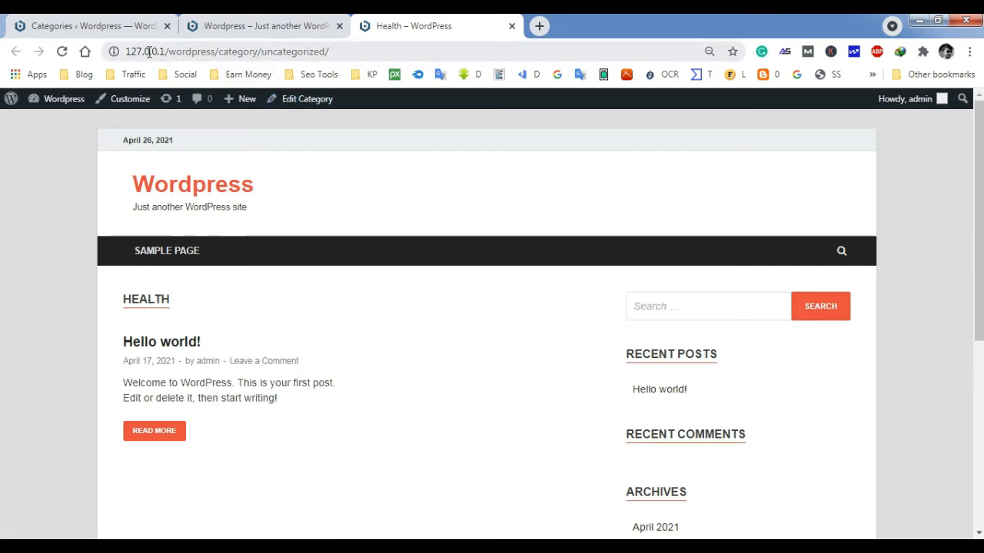
# Examine the archive page's web address and compare its category slug with the page heading
pyautogui.moveTo(216, 53); pyautogui.dragTo(88, 53)
pyautogui.click(220, 47)
pyautogui.moveTo(220, 52); pyautogui.dragTo(255, 52)
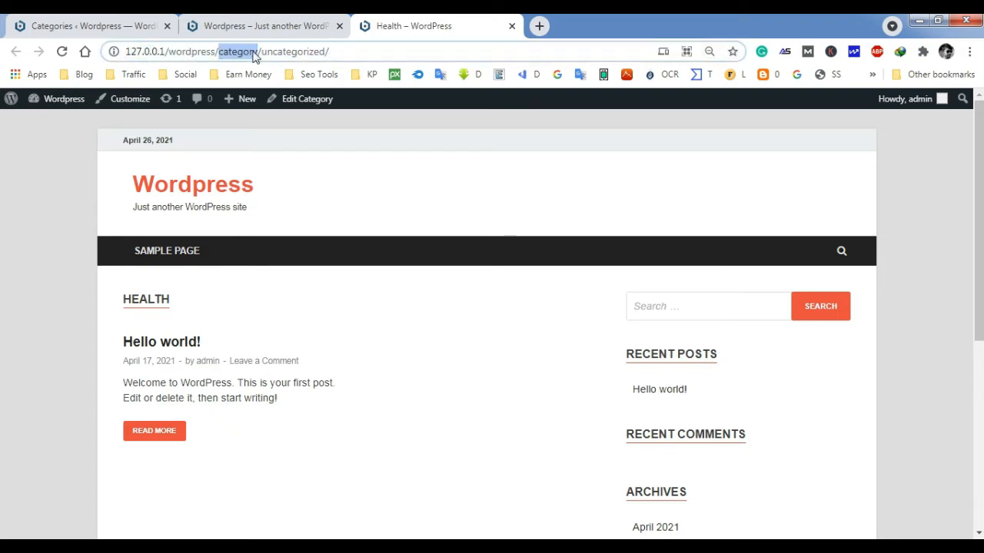
pyautogui.moveTo(328, 52); pyautogui.dragTo(296, 51)
pyautogui.doubleClick(269, 57)
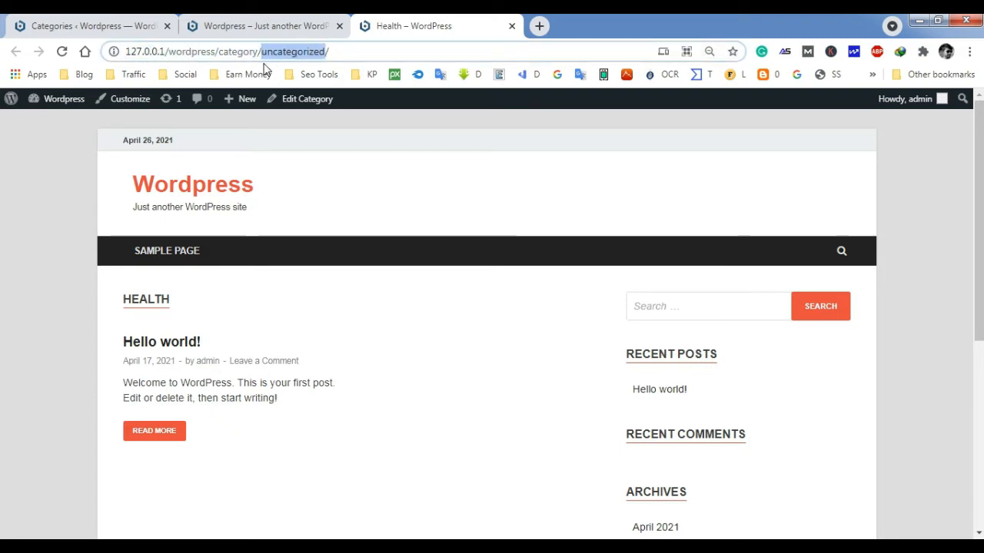
pyautogui.click(125, 305)
pyautogui.moveTo(125, 305); pyautogui.dragTo(179, 304)
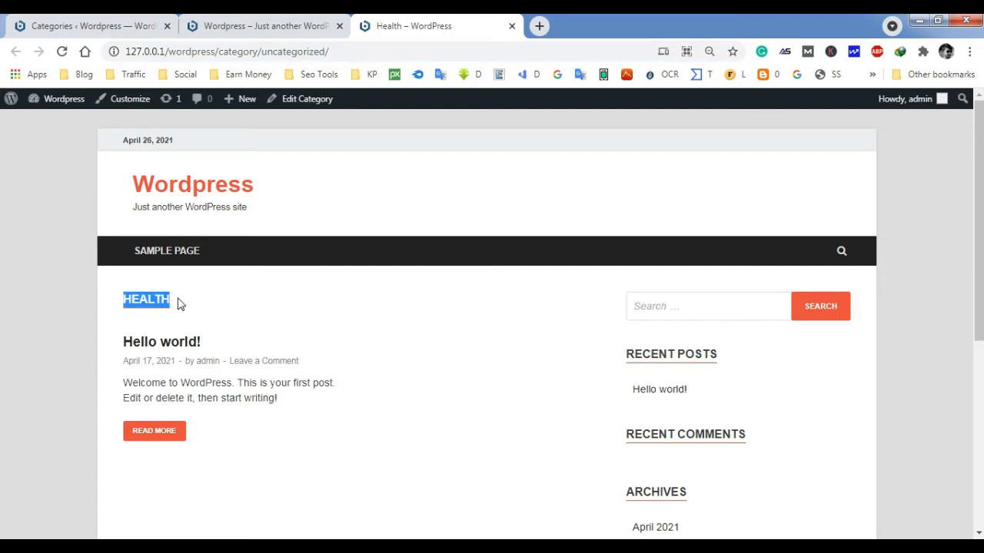
pyautogui.click(262, 25)
pyautogui.scroll(5, 451, 328)
# Set the Health category's slug to health with Quick Edit and update the category
pyautogui.click(89, 25)
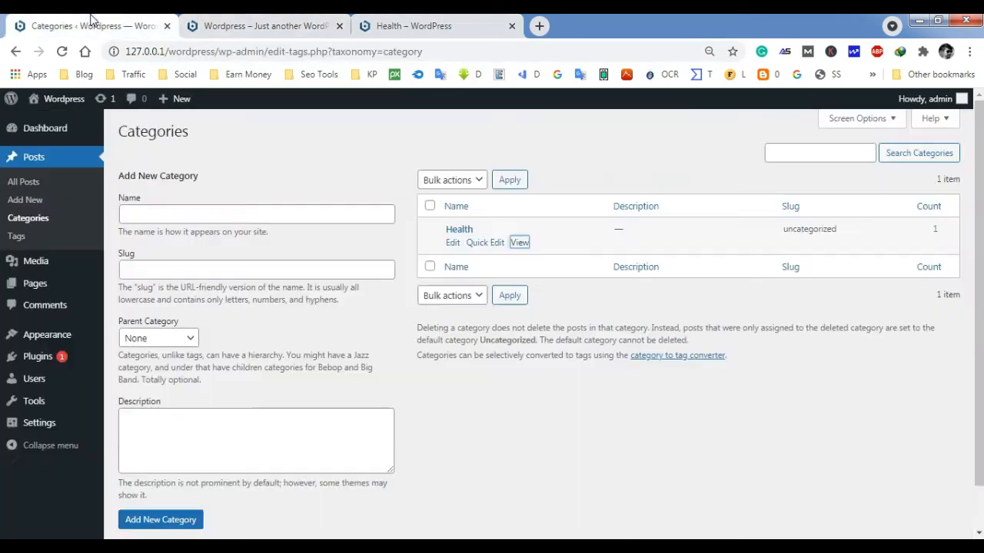
pyautogui.click(484, 244)
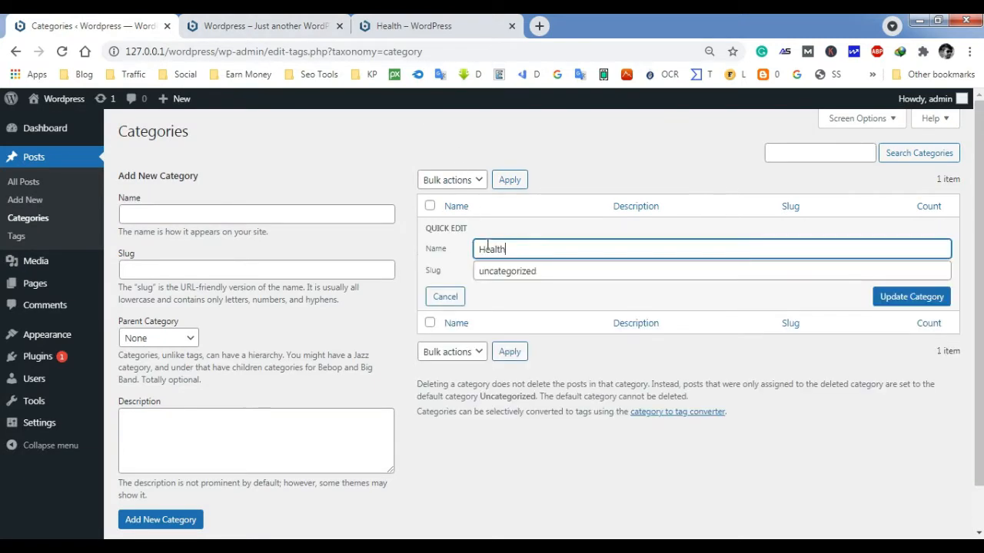
pyautogui.moveTo(547, 278); pyautogui.dragTo(469, 280)
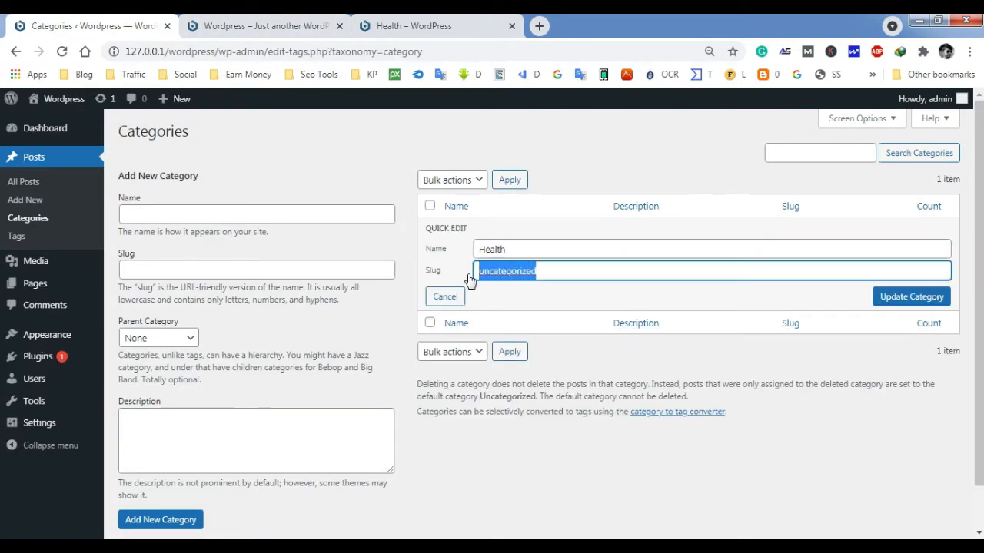
pyautogui.write('health')
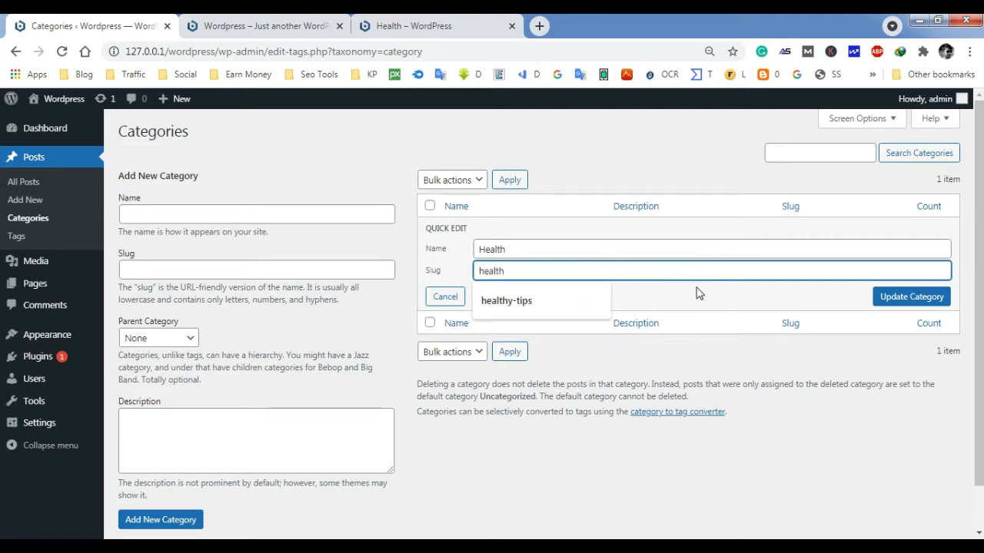
pyautogui.click(849, 301)
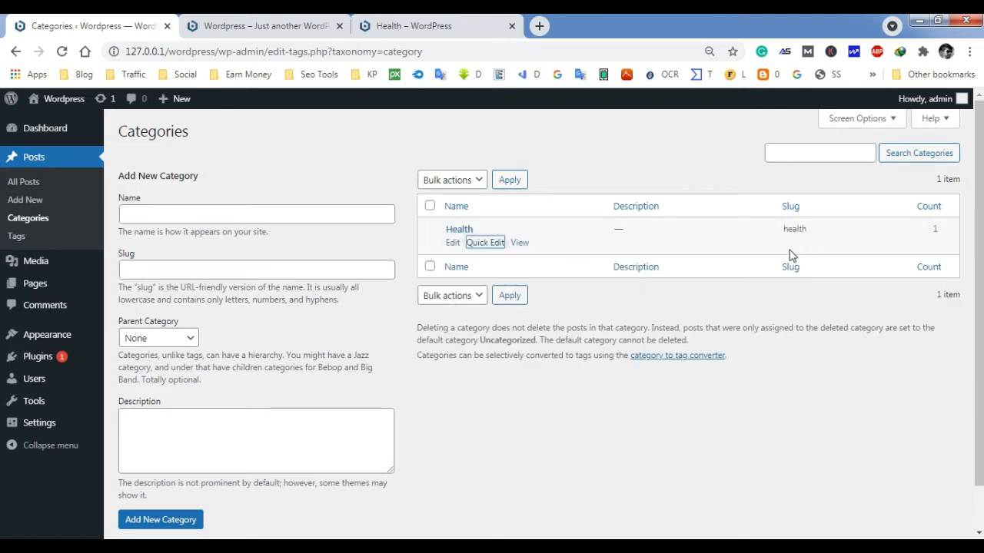
# View the Health category's archive page in a new tab, close the older site tabs and check the slug in the address
pyautogui.keyDown('ctrl'); pyautogui.click(520, 243); pyautogui.keyUp('ctrl')
pyautogui.middleClick(395, 30)
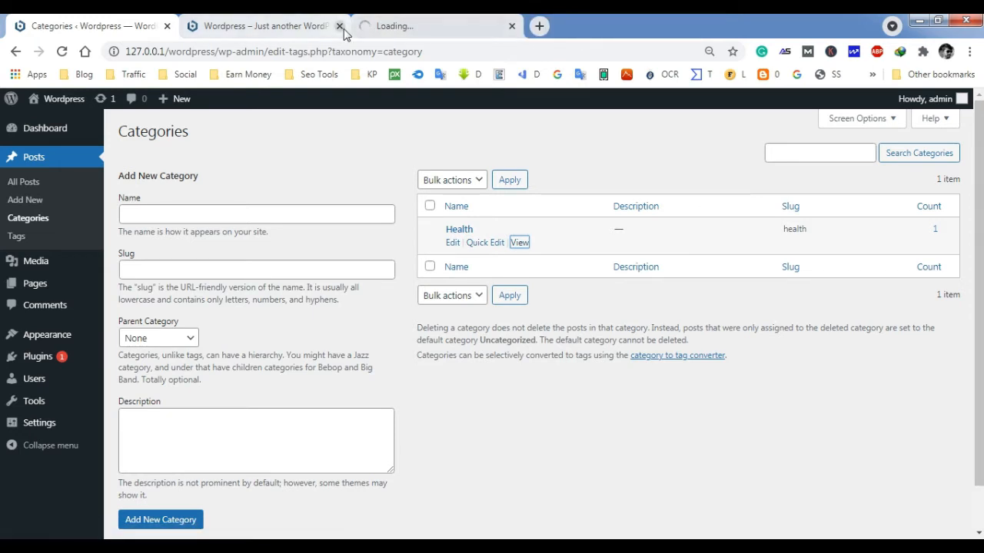
pyautogui.click(339, 25)
pyautogui.click(259, 25)
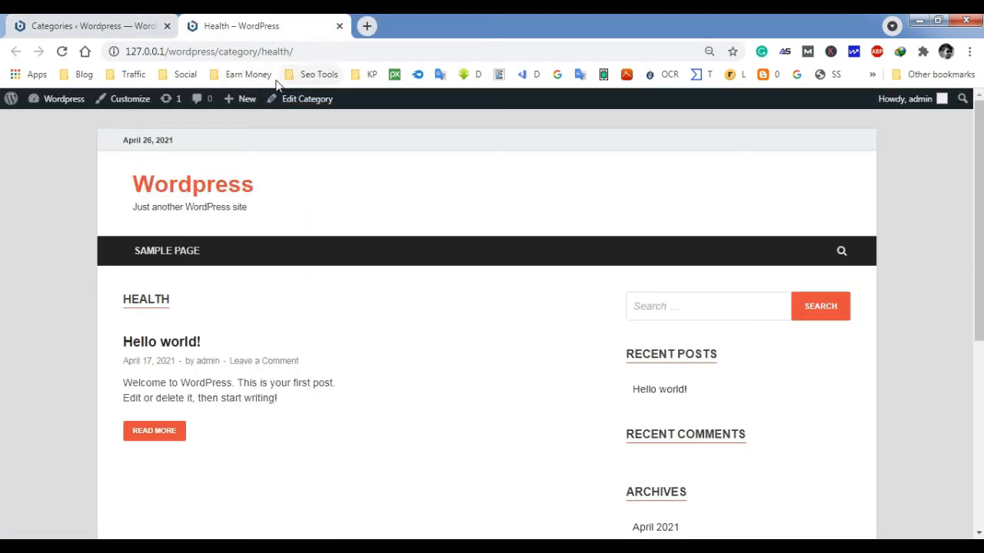
pyautogui.moveTo(262, 52); pyautogui.dragTo(406, 54)
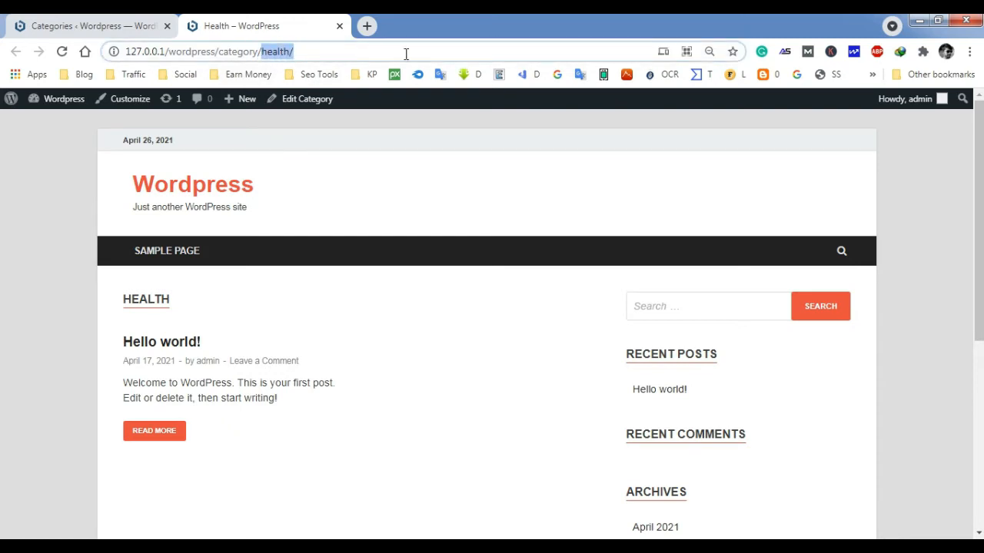
# Clear the Health category's slug in Quick Edit and update the category with the field empty
pyautogui.click(146, 23)
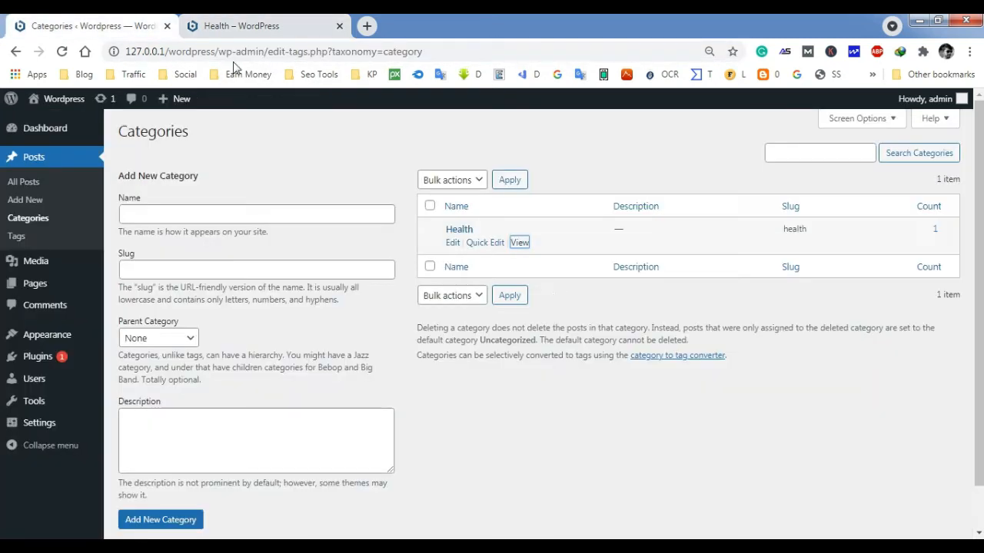
pyautogui.click(484, 243)
pyautogui.doubleClick(542, 278)
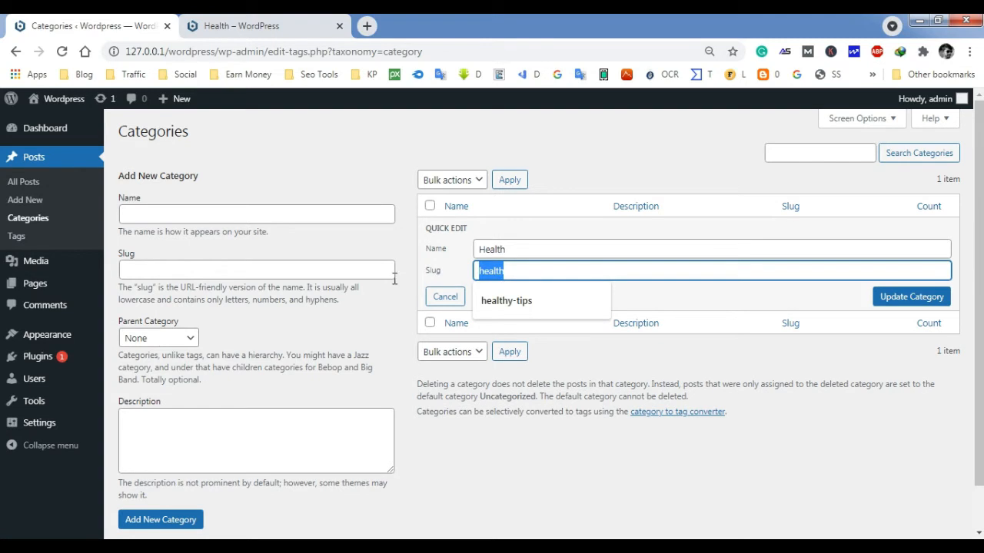
pyautogui.press('BackSpace')
pyautogui.click(554, 230)
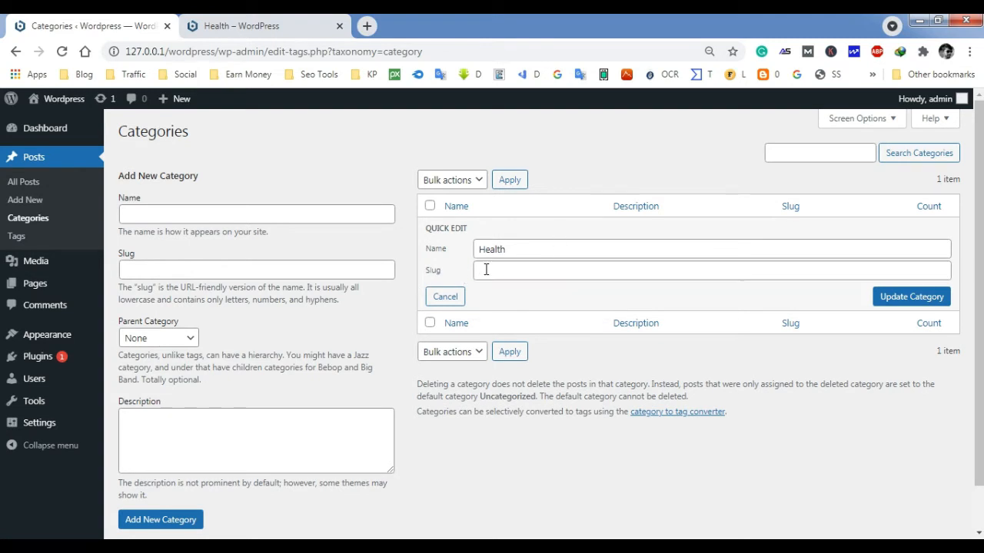
pyautogui.click(895, 300)
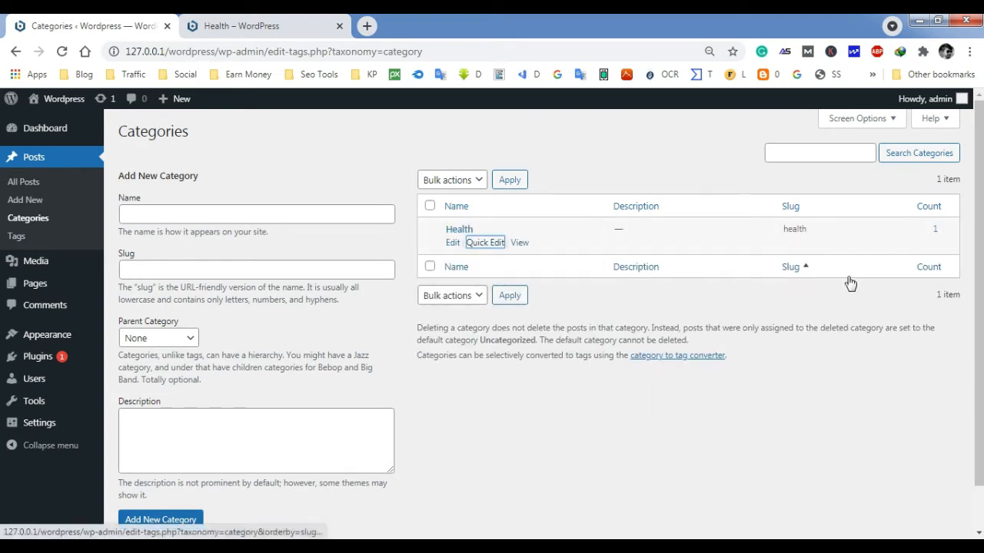
# View the Health archive page again to check its address, and return to the category management page
pyautogui.click(528, 245)
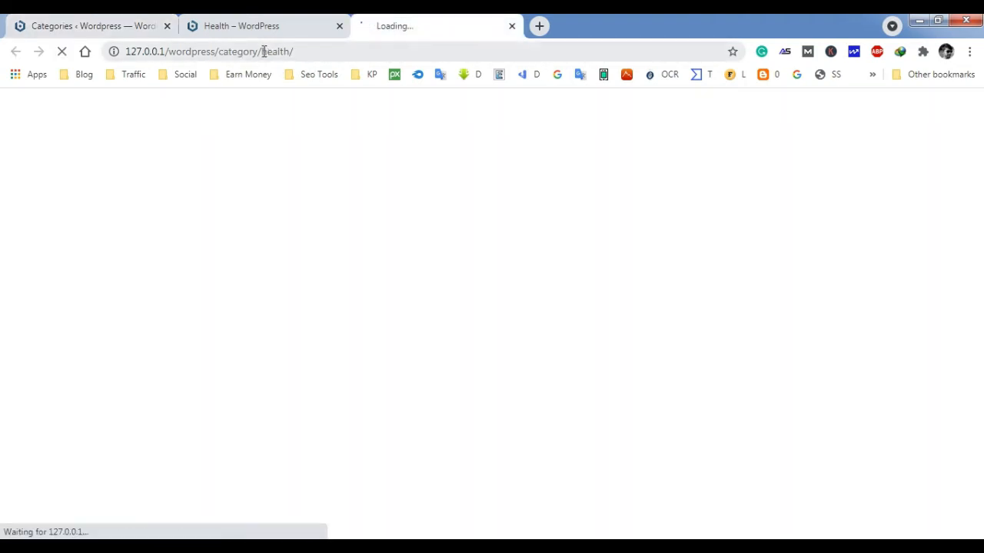
pyautogui.moveTo(264, 51); pyautogui.dragTo(316, 50)
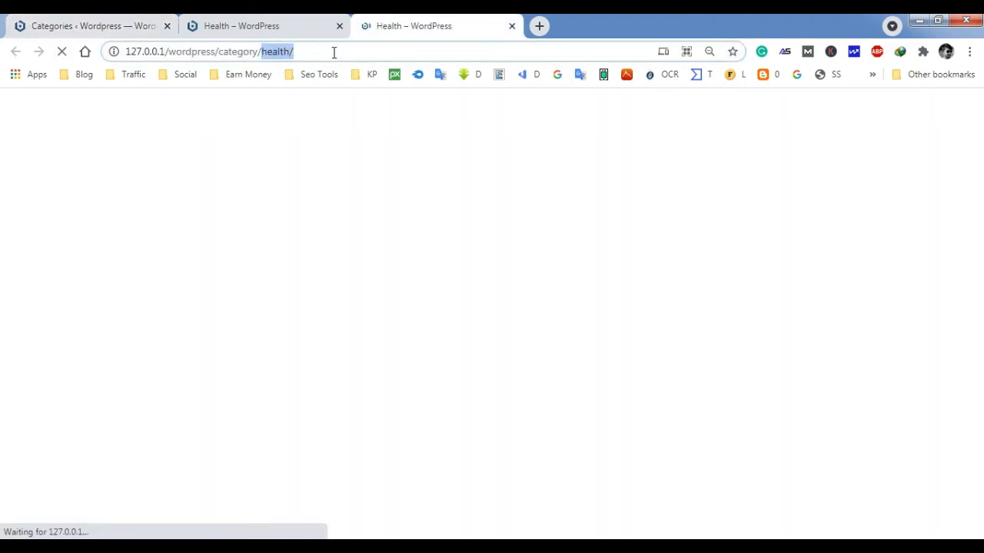
pyautogui.hotkey('ctrl', '1')
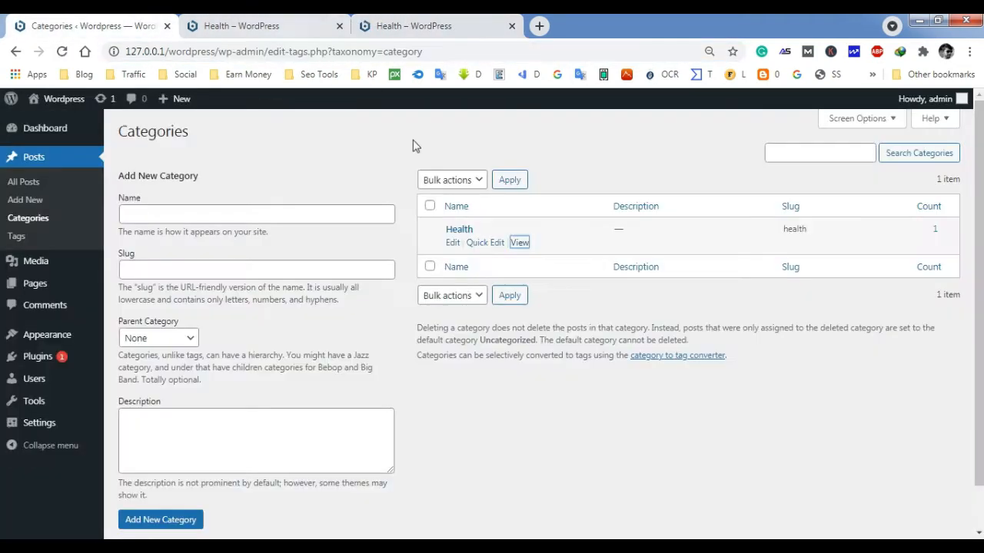
# Check the Health category's slug in Quick Edit and close the editor without saving
pyautogui.click(485, 243)
pyautogui.click(438, 270)
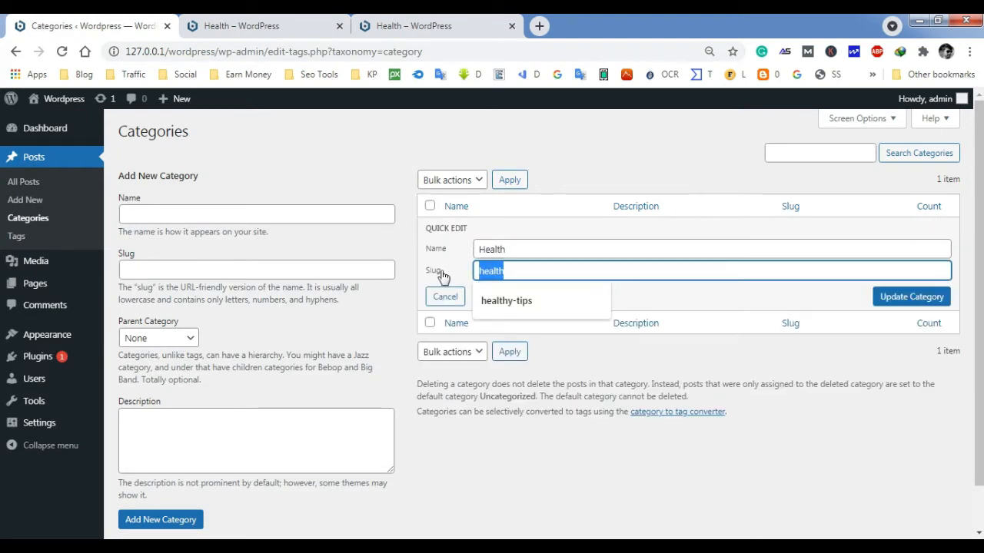
pyautogui.click(449, 300)
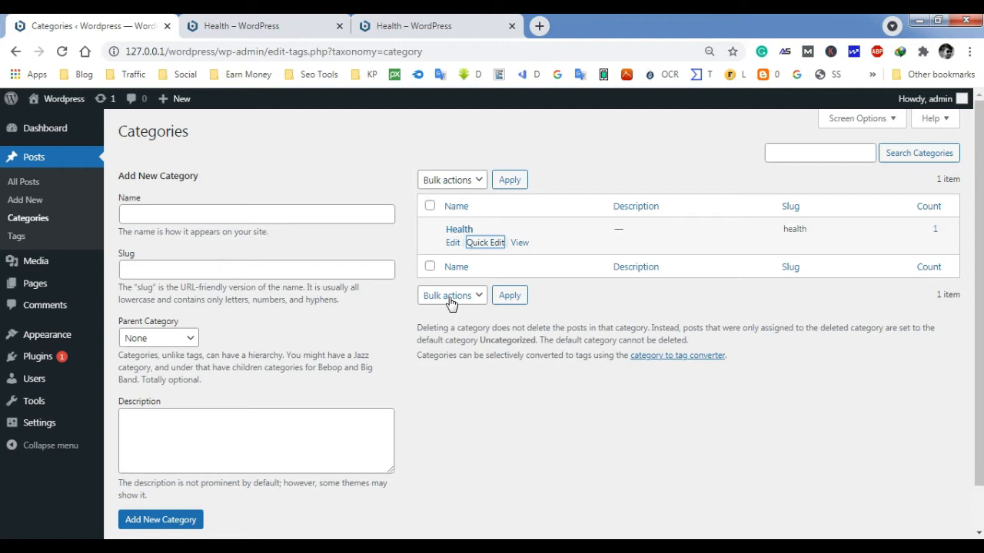
# Name a new category Men Health and choose Health as its parent category
pyautogui.click(288, 214)
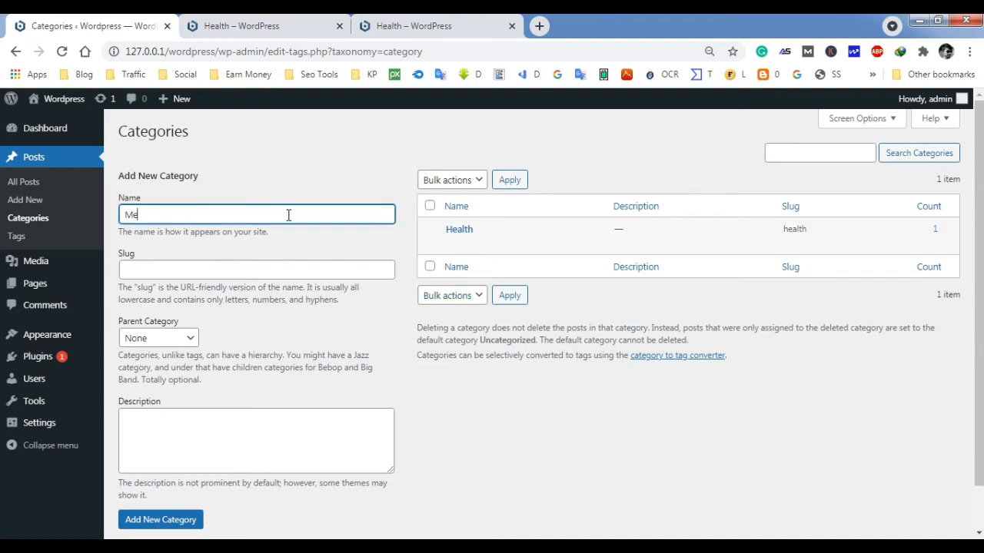
pyautogui.write('Men Health')
pyautogui.click(175, 343)
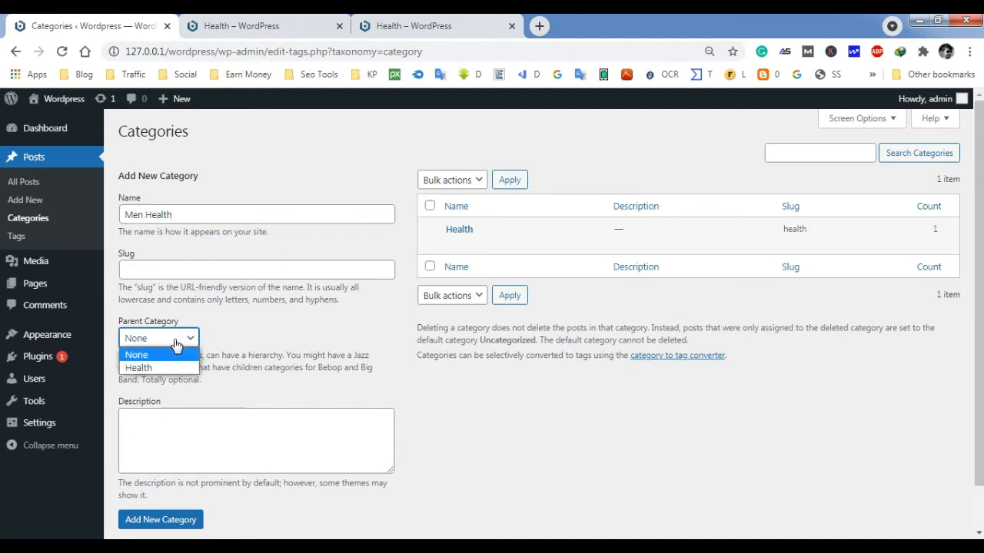
pyautogui.click(160, 365)
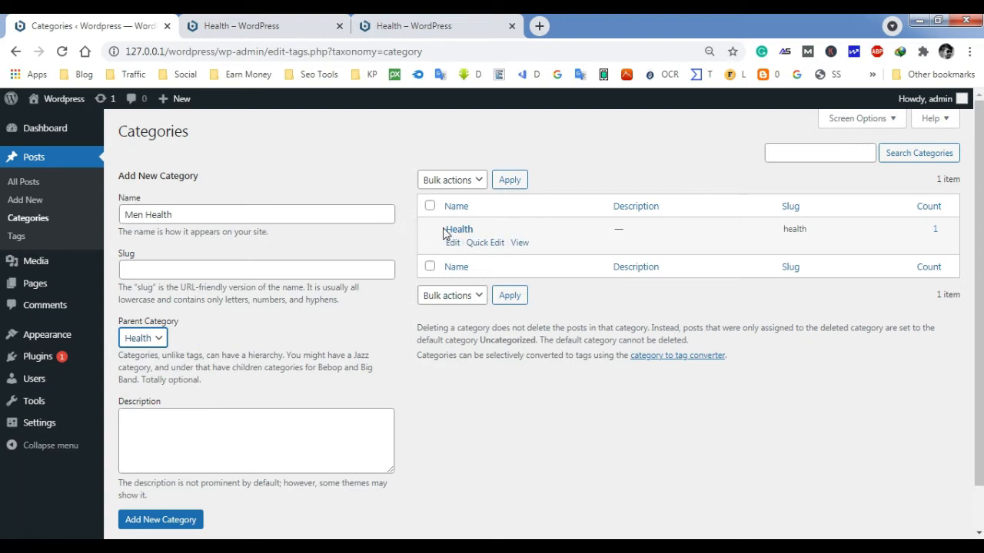
# Add the Men Health category with its slug and description left empty
pyautogui.moveTo(445, 229)
pyautogui.mouseDown()
pyautogui.moveTo(470, 230)
pyautogui.moveTo(415, 226)
pyautogui.moveTo(504, 230)
pyautogui.moveTo(438, 226)
pyautogui.moveTo(478, 232)
pyautogui.mouseUp()
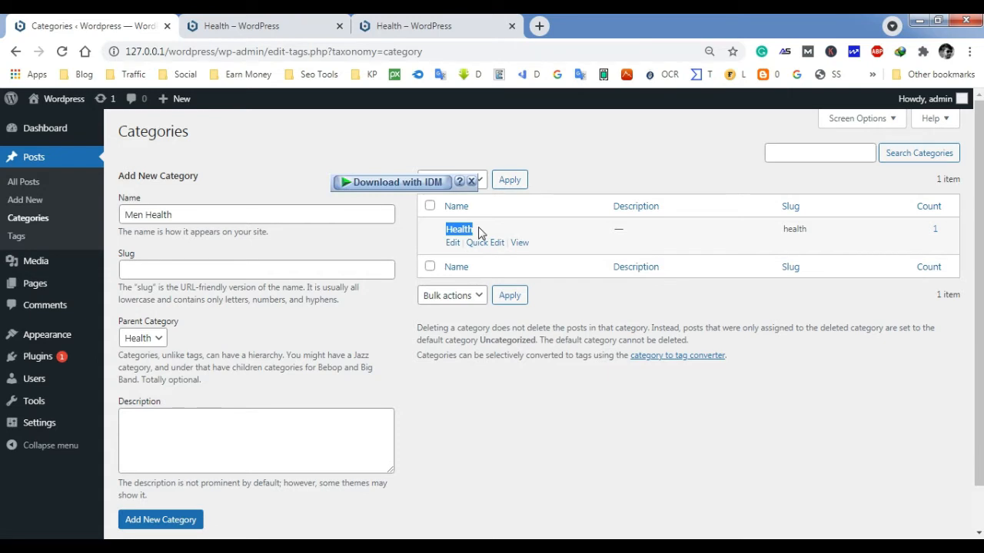
pyautogui.click(283, 268)
pyautogui.click(208, 257)
pyautogui.click(134, 269)
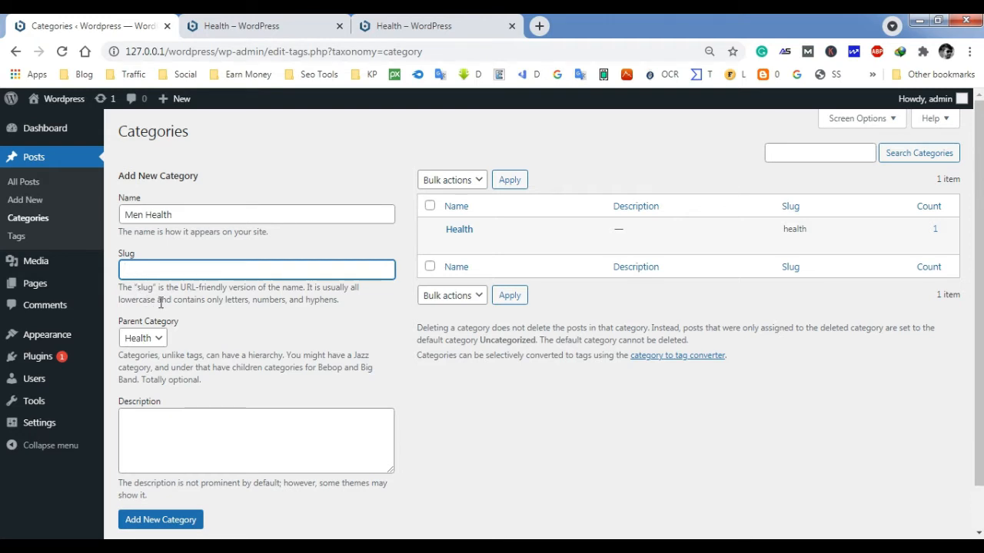
pyautogui.moveTo(125, 213); pyautogui.dragTo(183, 214)
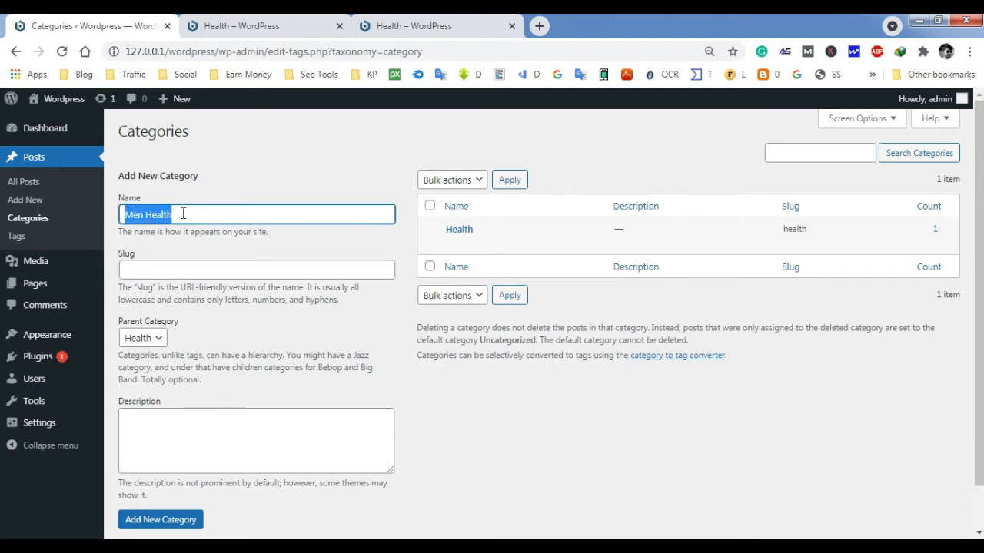
pyautogui.click(169, 272)
pyautogui.click(144, 215)
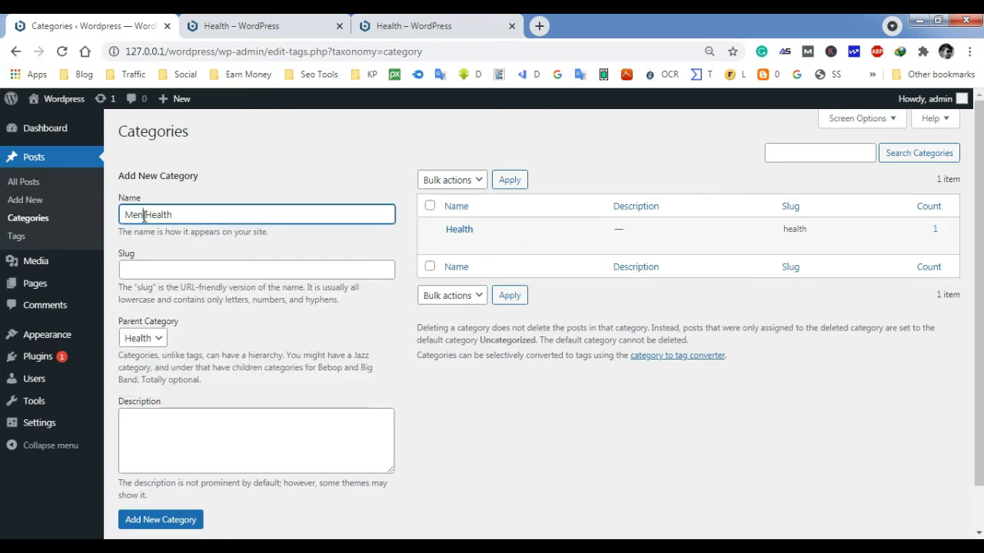
pyautogui.click(159, 267)
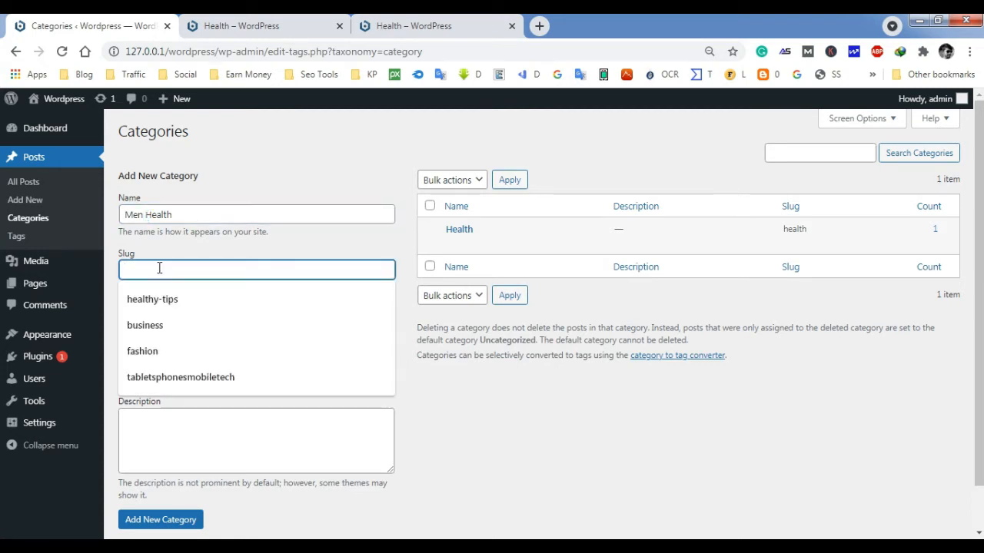
pyautogui.click(181, 243)
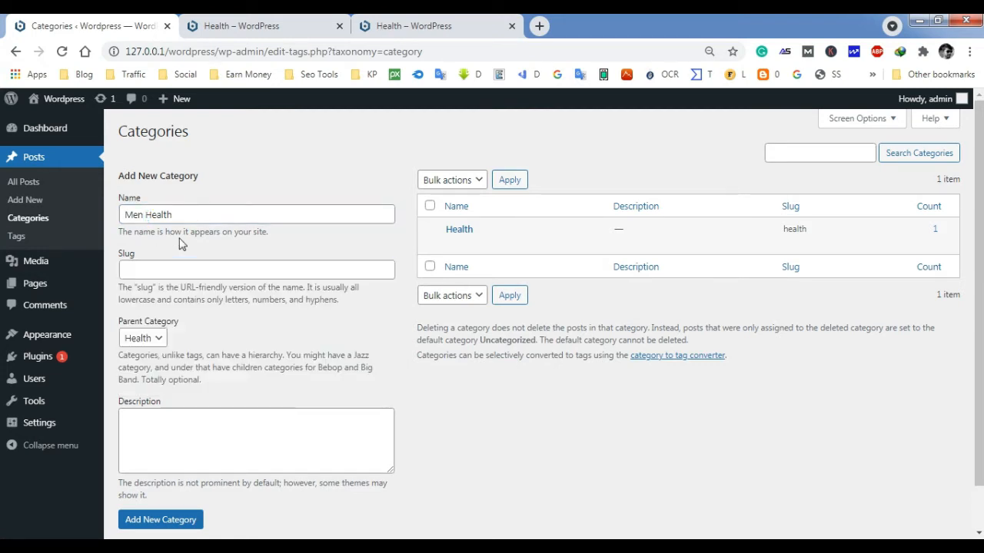
pyautogui.click(153, 424)
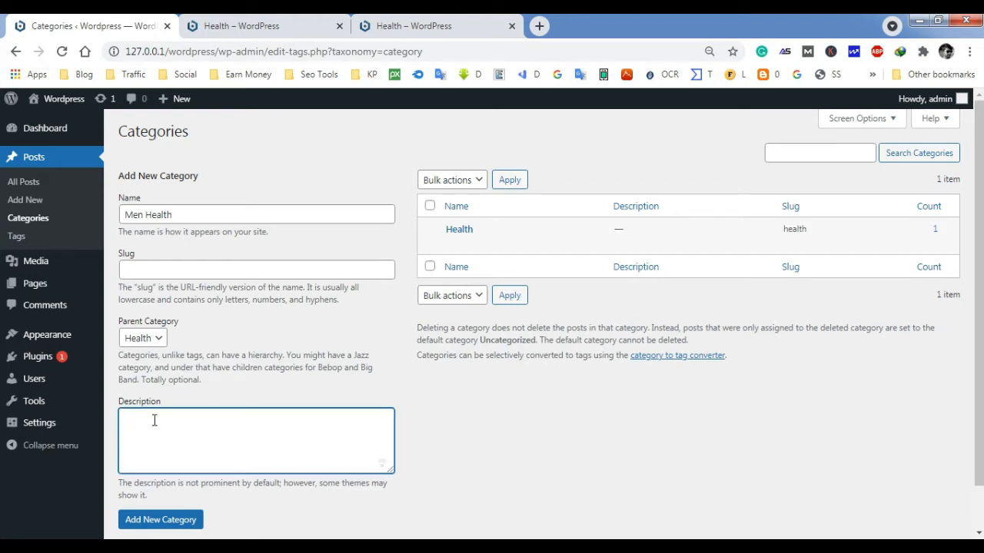
pyautogui.click(181, 525)
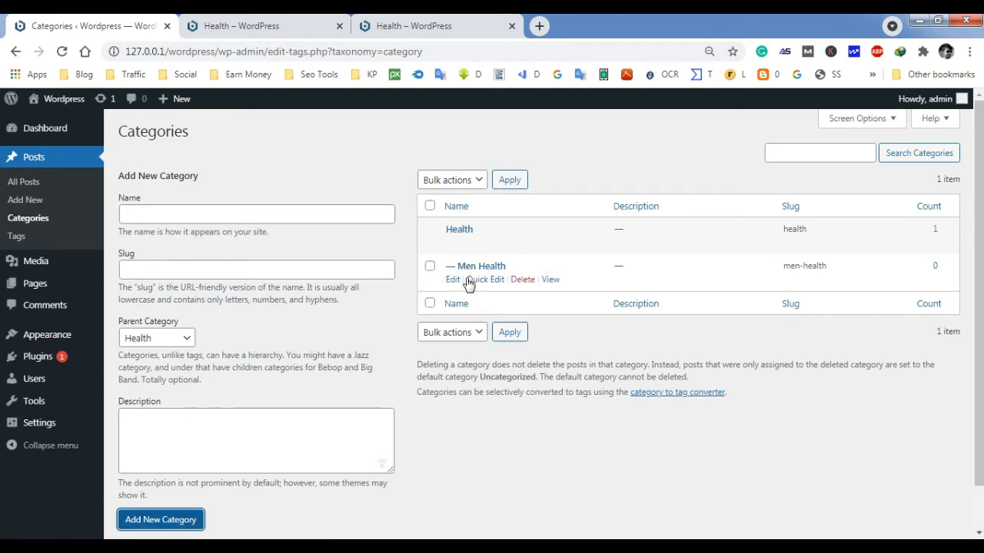
# View the Men Health archive page in a new tab, check the slug in its address and return to the category management page
pyautogui.click(554, 282)
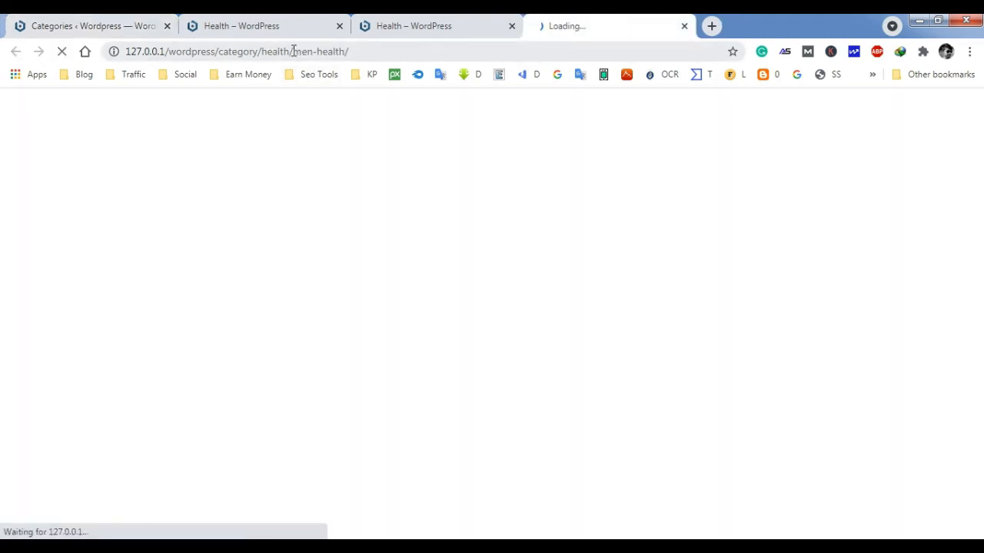
pyautogui.moveTo(292, 52); pyautogui.dragTo(356, 51)
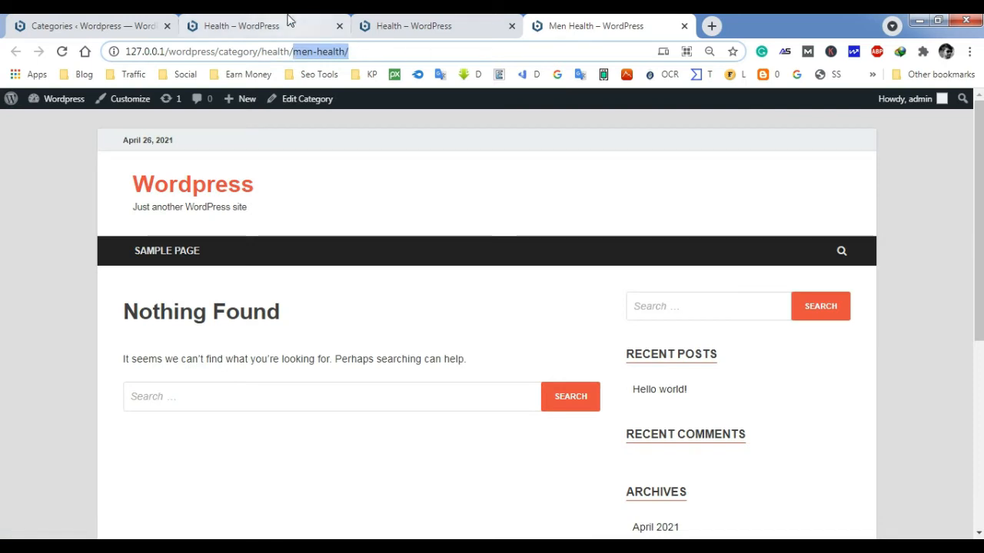
pyautogui.click(417, 21)
pyautogui.click(150, 21)
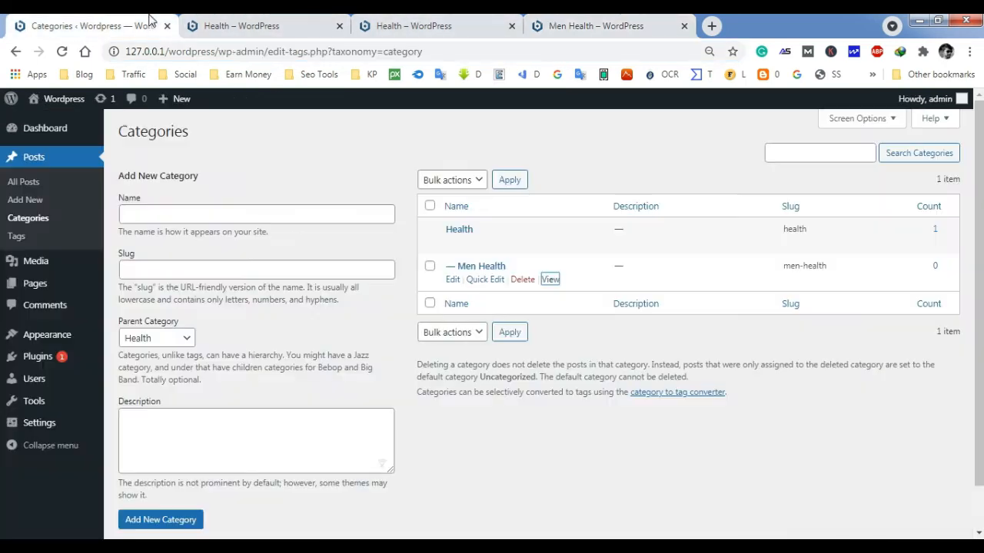
# Check the Men Health category's slug in Quick Edit and close the editor without saving
pyautogui.click(490, 280)
pyautogui.moveTo(558, 309); pyautogui.dragTo(455, 314)
pyautogui.click(575, 310)
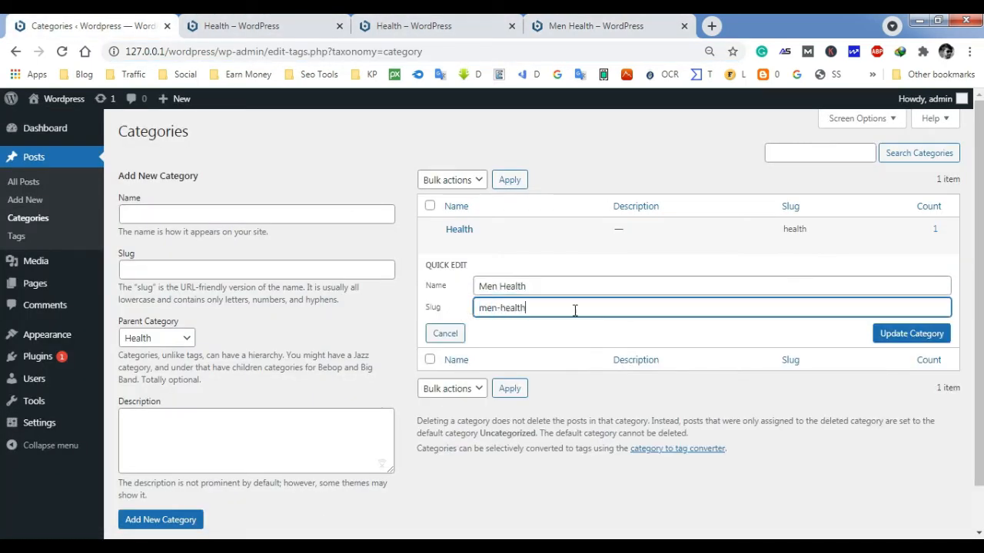
pyautogui.moveTo(575, 310); pyautogui.dragTo(351, 303)
pyautogui.click(464, 329)
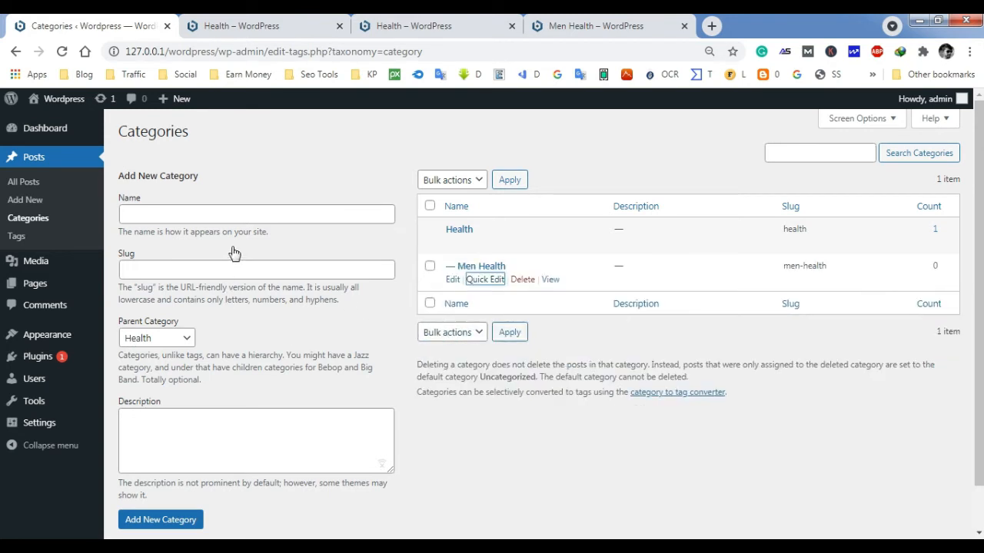
# Add a new category named Women Health under the parent category Health
pyautogui.click(236, 217)
pyautogui.write('W')
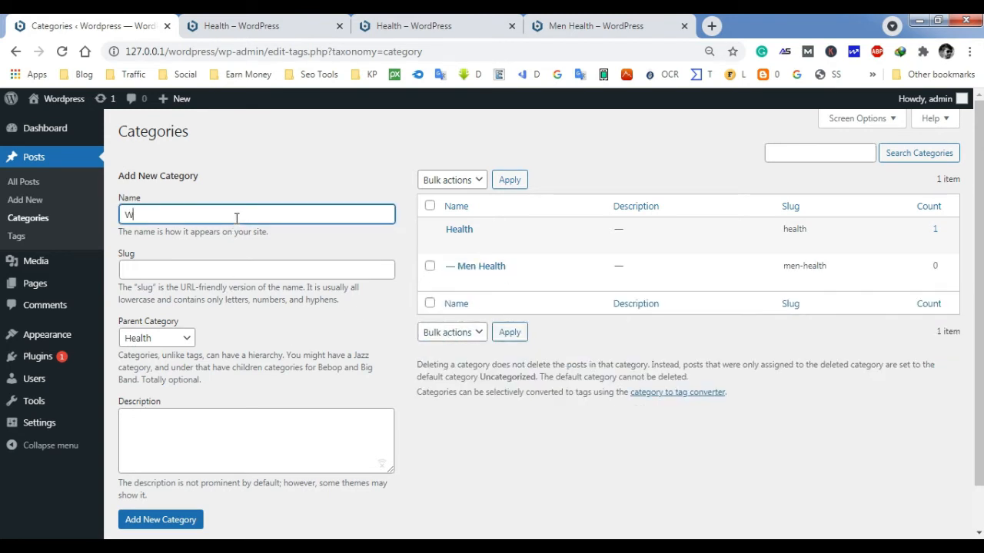
pyautogui.write('oemen Health')
pyautogui.click(166, 521)
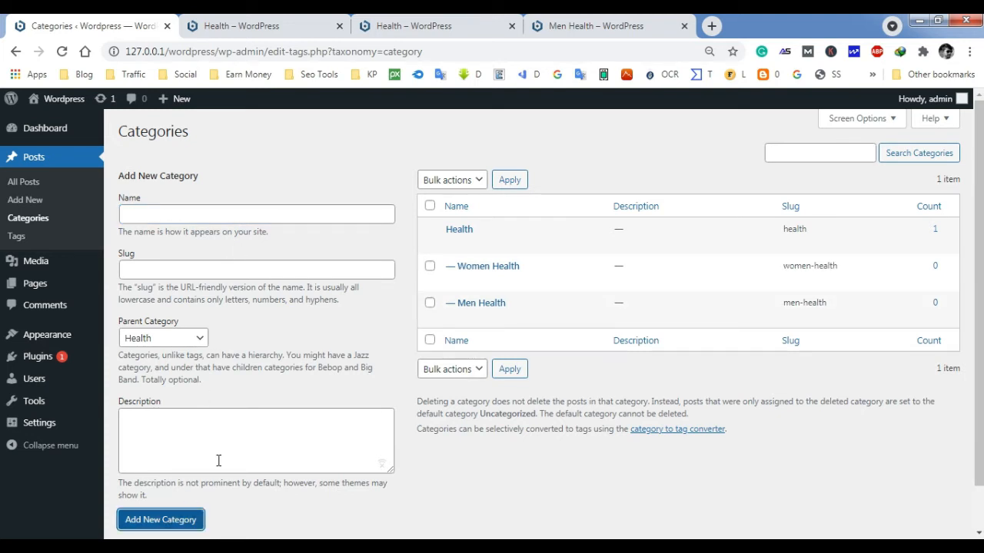
# View the Men Health archive page again in another tab, check the slug in its address and return to the category list
pyautogui.middleClick(549, 317)
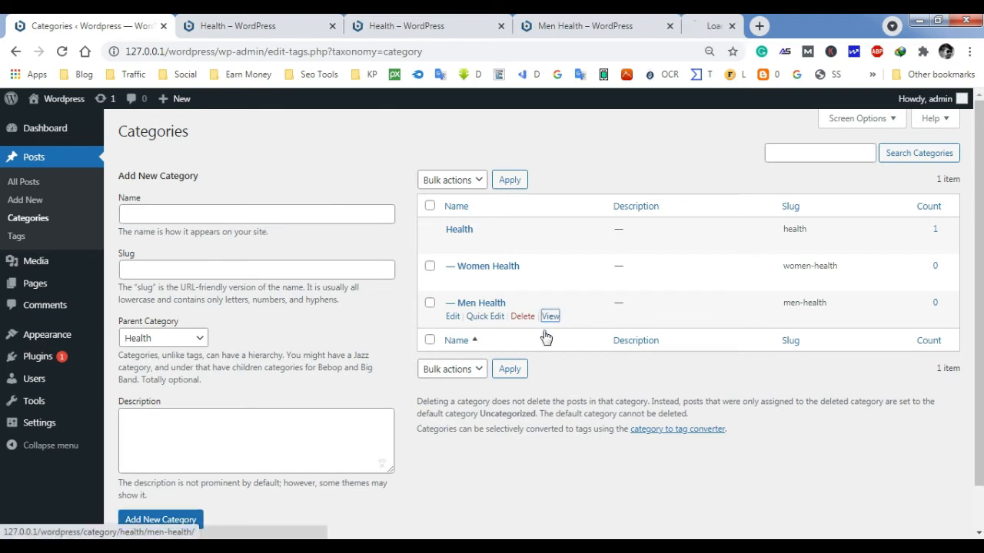
pyautogui.click(715, 24)
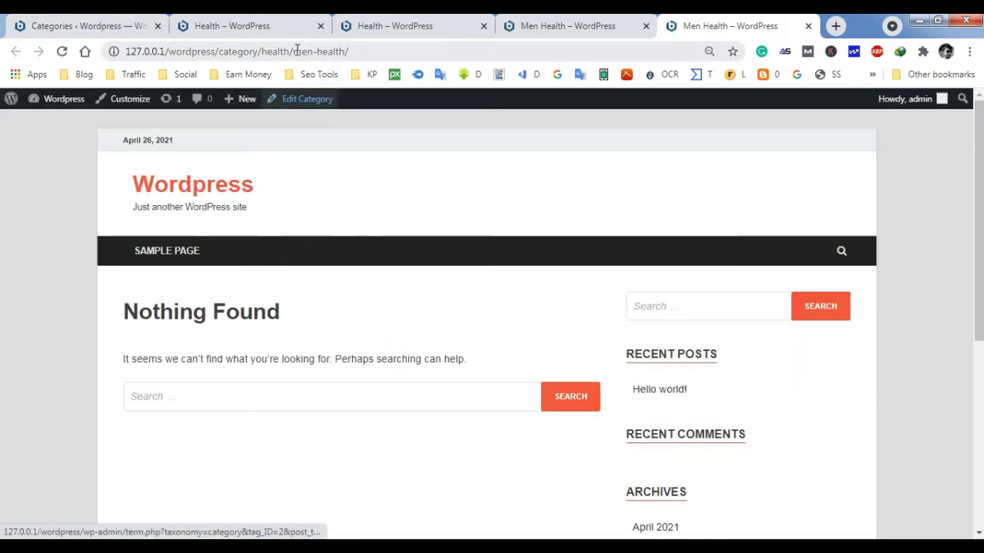
pyautogui.moveTo(294, 51); pyautogui.dragTo(369, 51)
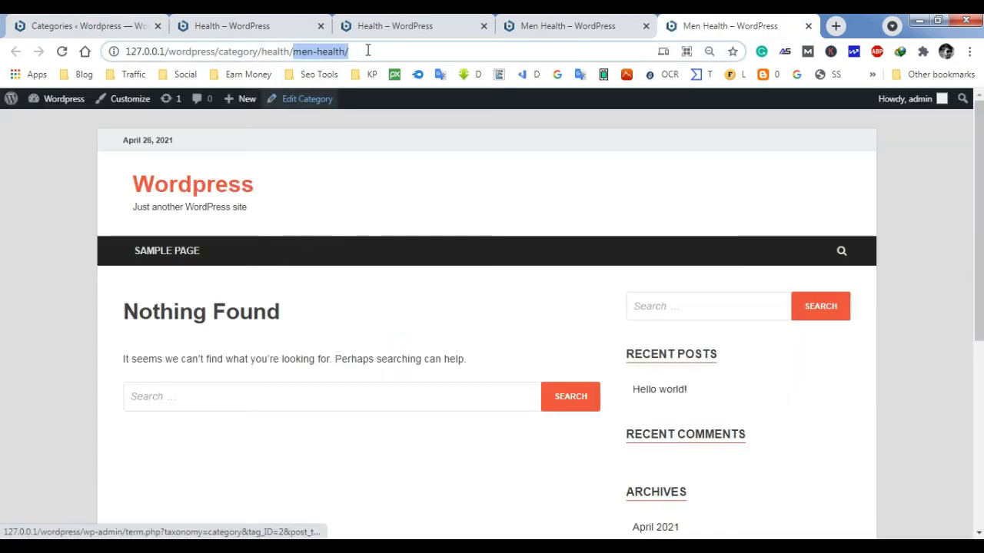
pyautogui.hotkey('ctrl', 'shift', 'Tab')
pyautogui.hotkey('ctrl', 'shift', 'Tab')
pyautogui.hotkey('ctrl', 'shift', 'Tab')
pyautogui.hotkey('ctrl', 'shift', 'Tab')
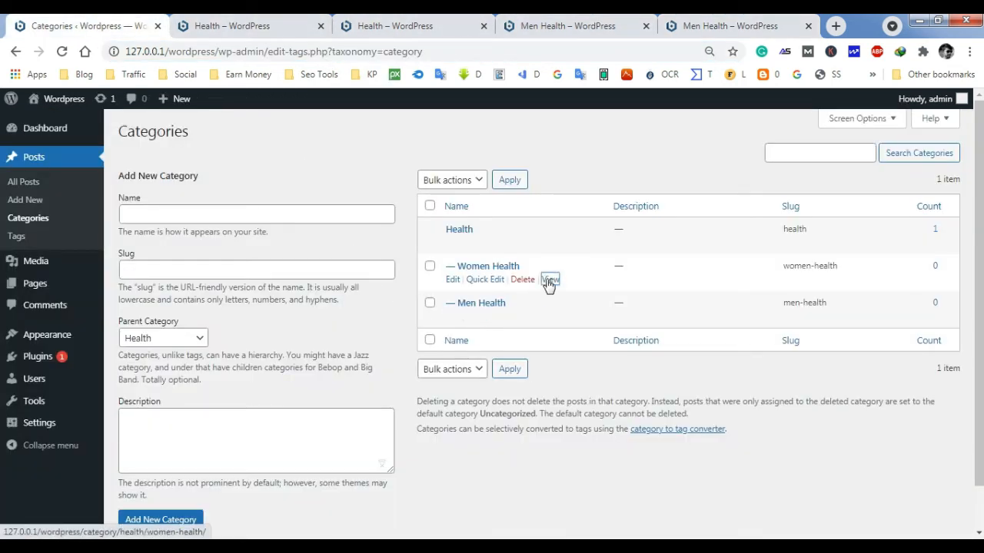
# View the Women Health archive page in a new tab, check its address and return to the category list
pyautogui.keyDown('ctrl'); pyautogui.click(549, 281); pyautogui.keyUp('ctrl')
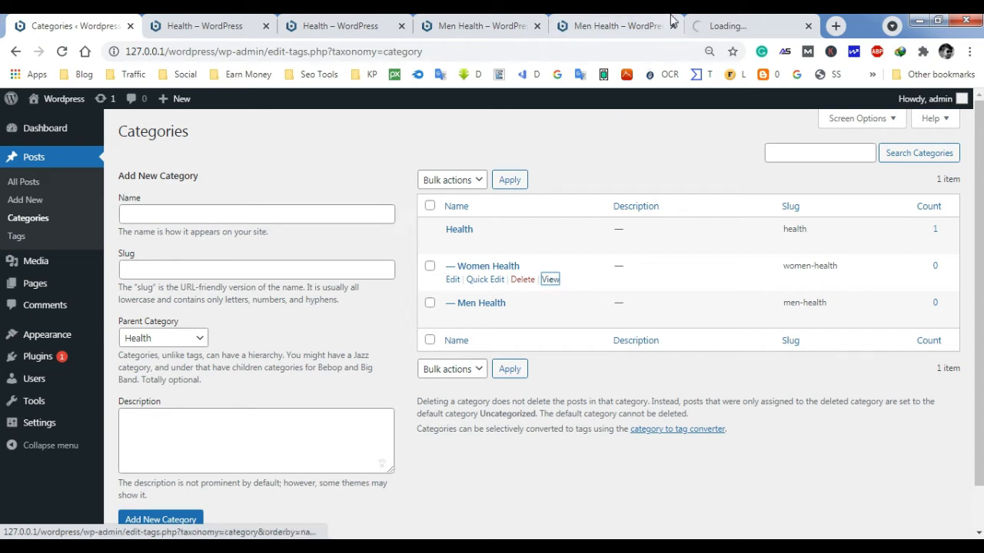
pyautogui.click(726, 27)
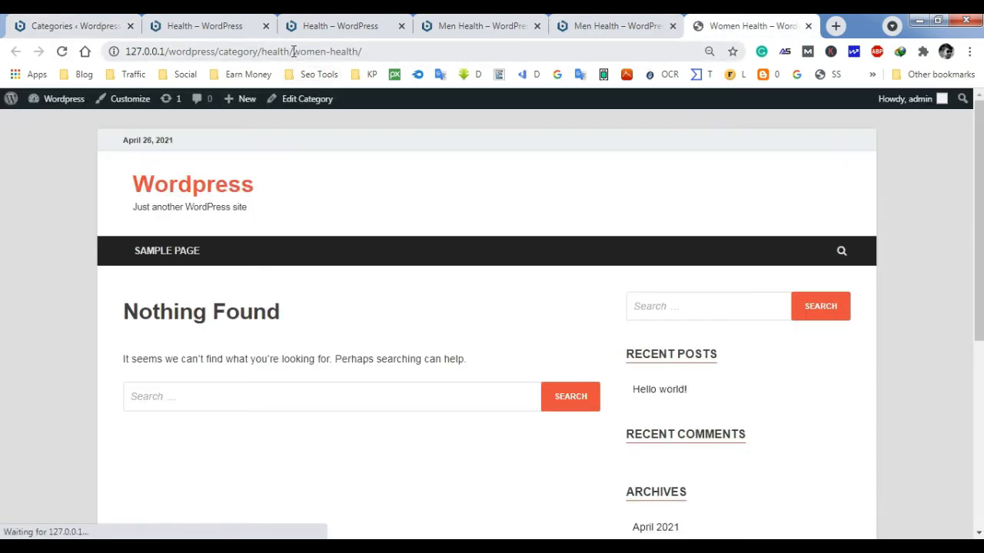
pyautogui.moveTo(305, 51); pyautogui.dragTo(389, 52)
pyautogui.click(61, 25)
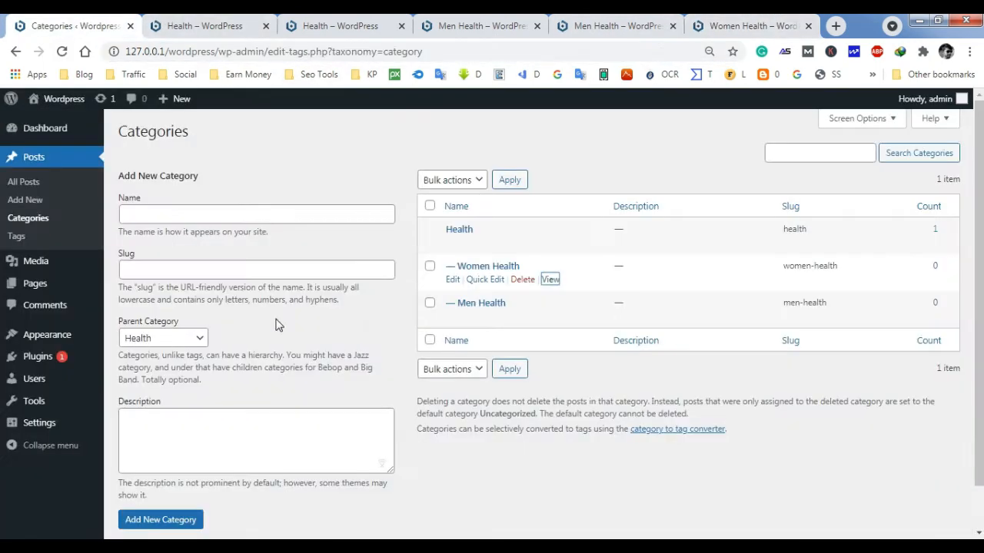
# Add a new category named Child Health under the parent category Health
pyautogui.click(260, 214)
pyautogui.write('Child ')
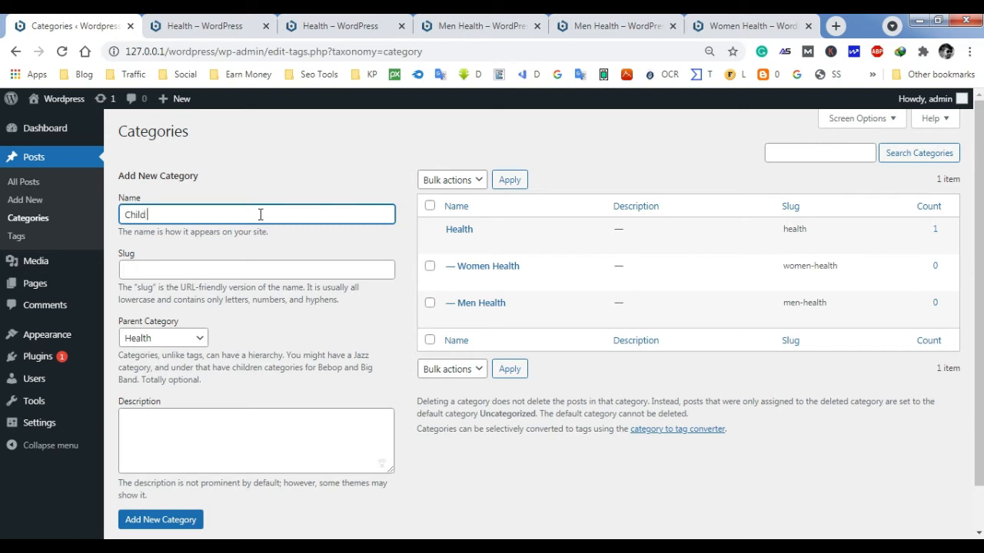
pyautogui.write('Health')
pyautogui.click(197, 339)
pyautogui.click(192, 345)
pyautogui.click(182, 519)
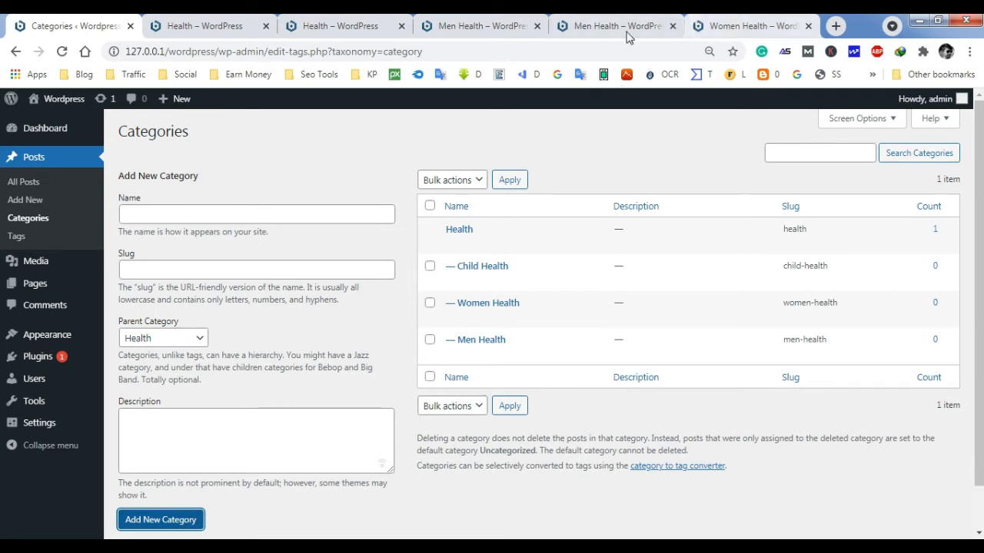
# View the Child Health archive page in a new tab, close the older site tabs and return to the category list
pyautogui.moveTo(481, 274)
pyautogui.middleClick(550, 279)
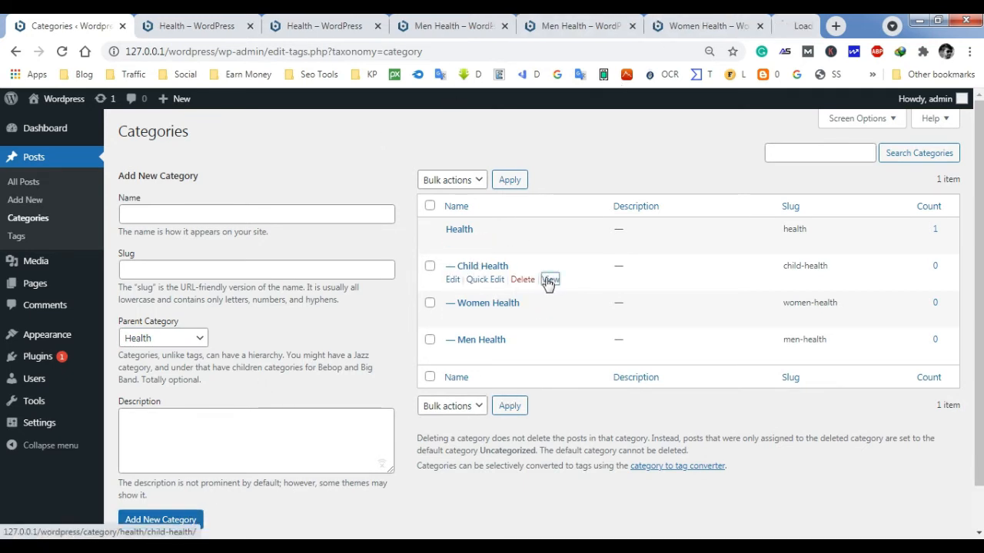
pyautogui.click(343, 25)
pyautogui.click(227, 26)
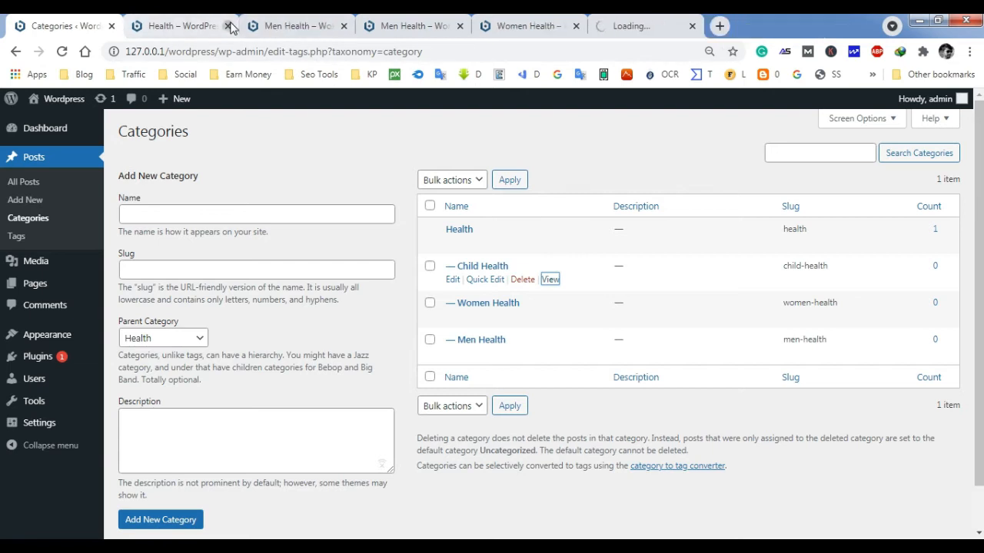
pyautogui.click(227, 25)
pyautogui.click(228, 25)
pyautogui.click(227, 25)
pyautogui.click(192, 25)
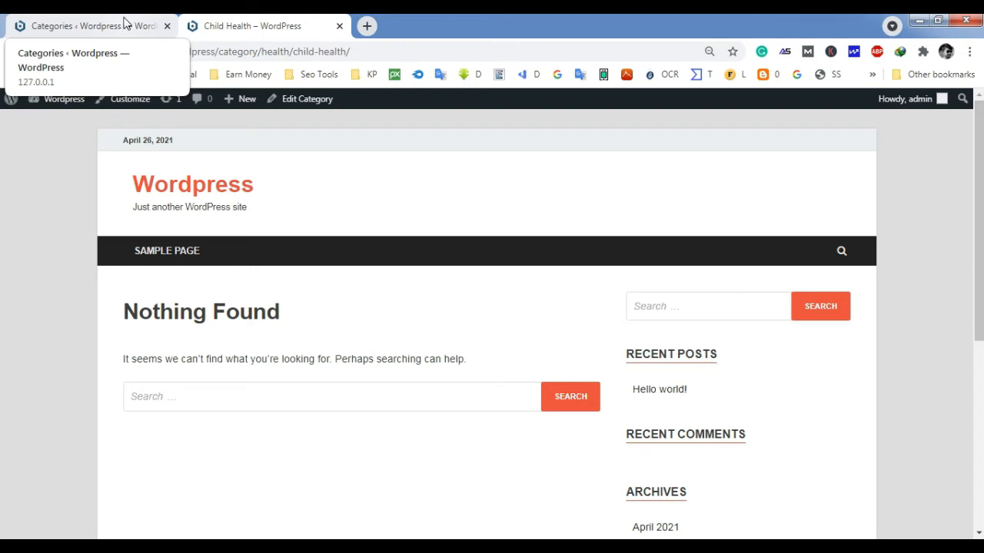
pyautogui.click(113, 23)
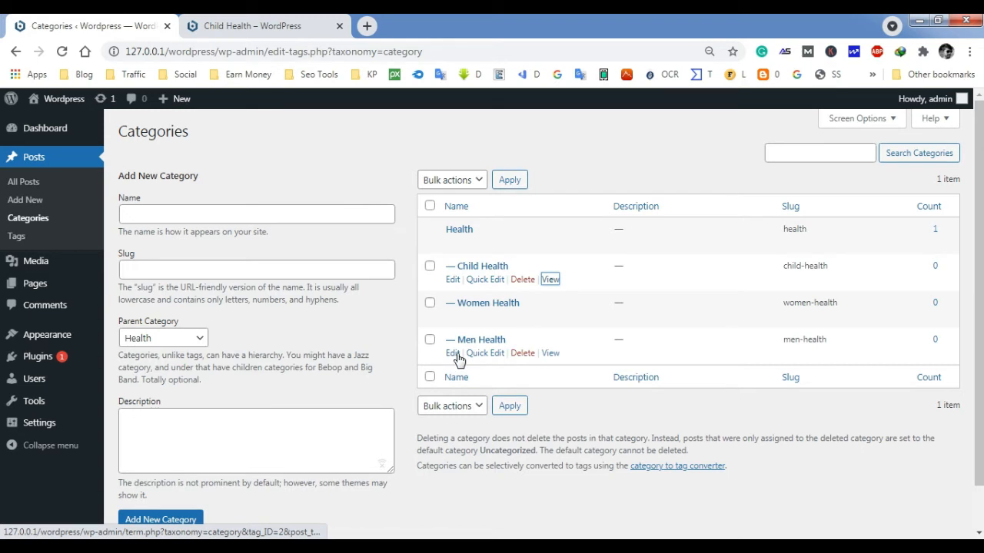
# Add a new top-level category named Diseases with the parent category set to None
pyautogui.click(252, 215)
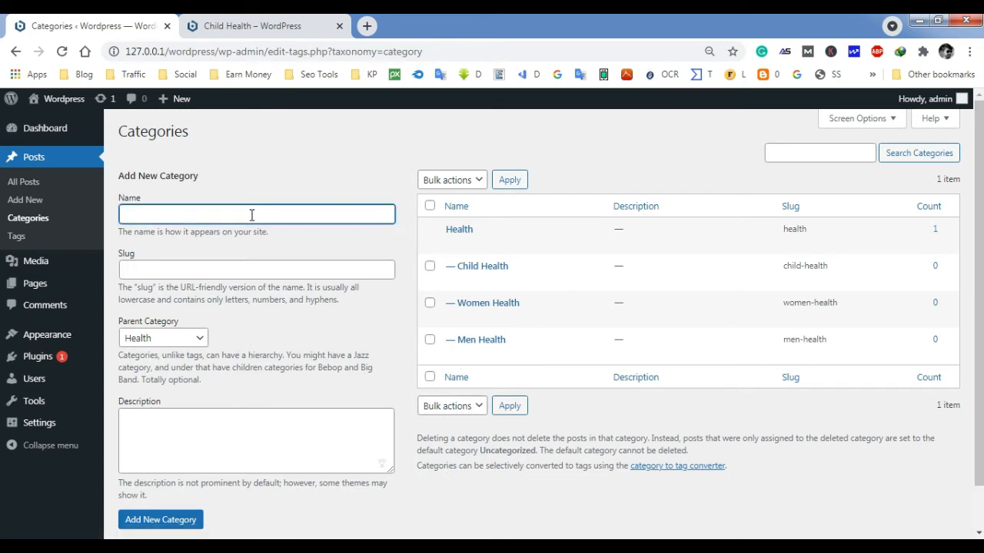
pyautogui.write('Diseases')
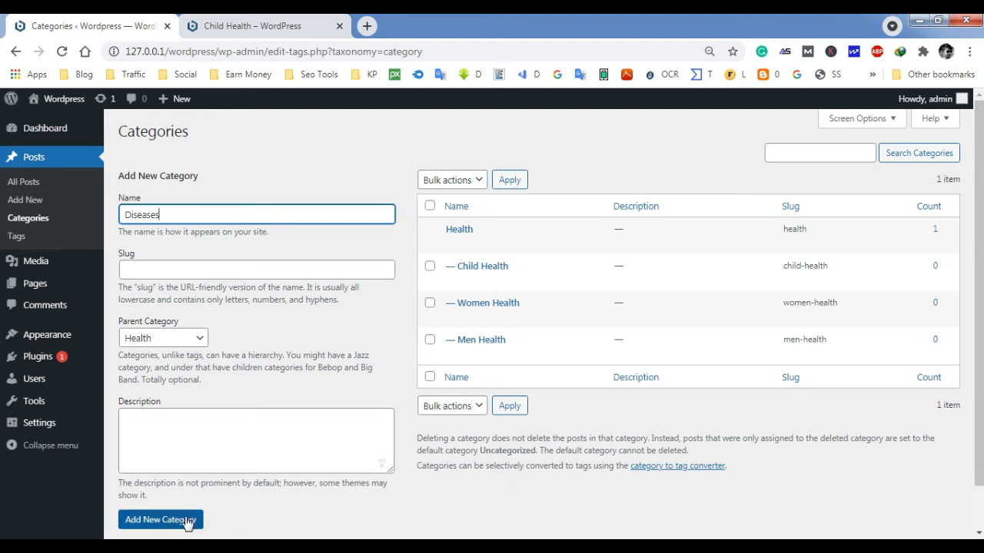
pyautogui.click(185, 341)
pyautogui.click(162, 354)
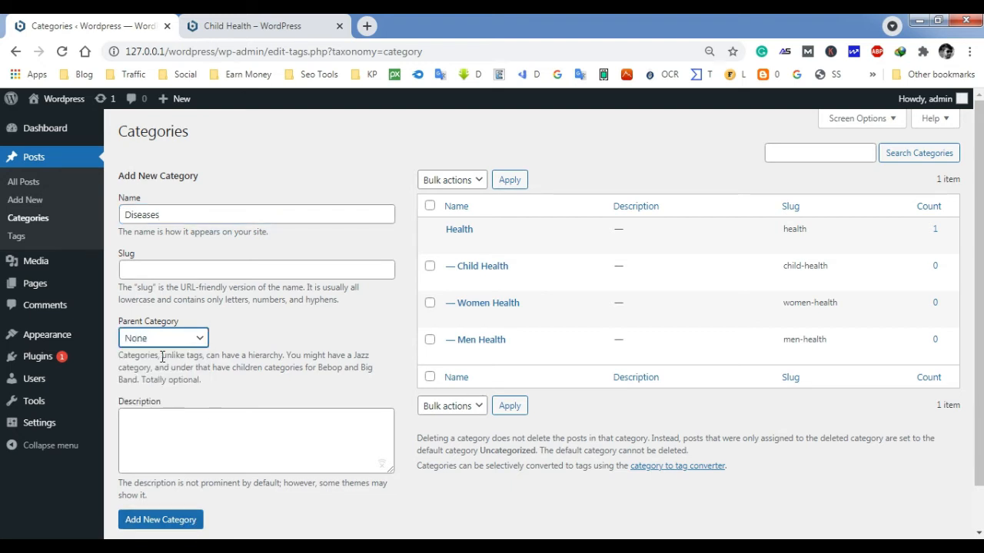
pyautogui.click(168, 520)
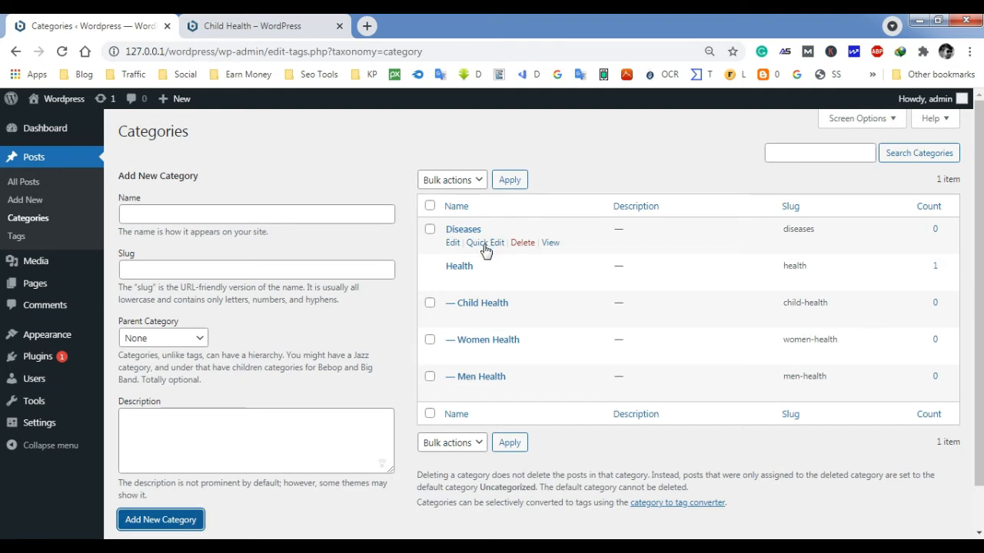
# Add a new category named Men Desease under the parent category Diseases
pyautogui.click(253, 216)
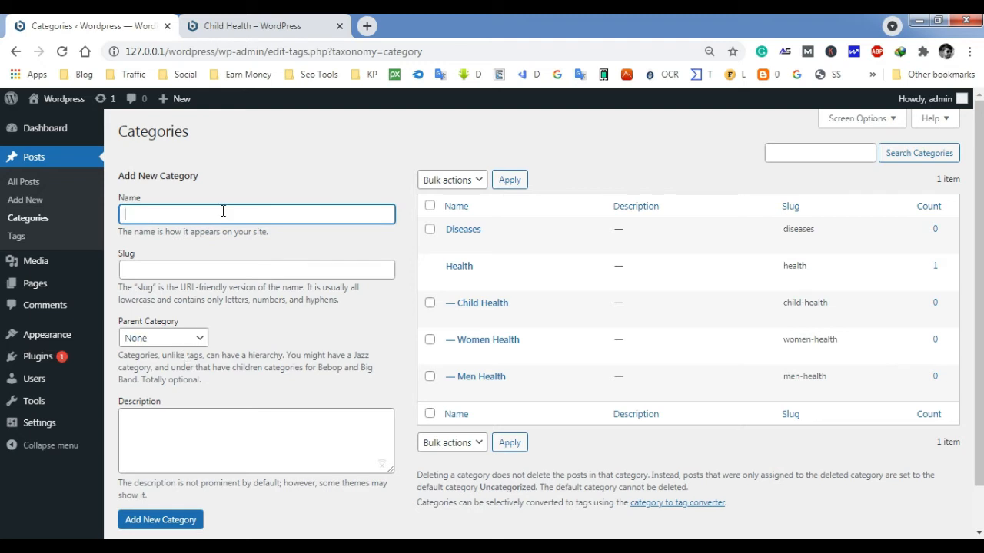
pyautogui.write('Men Desease')
pyautogui.click(194, 340)
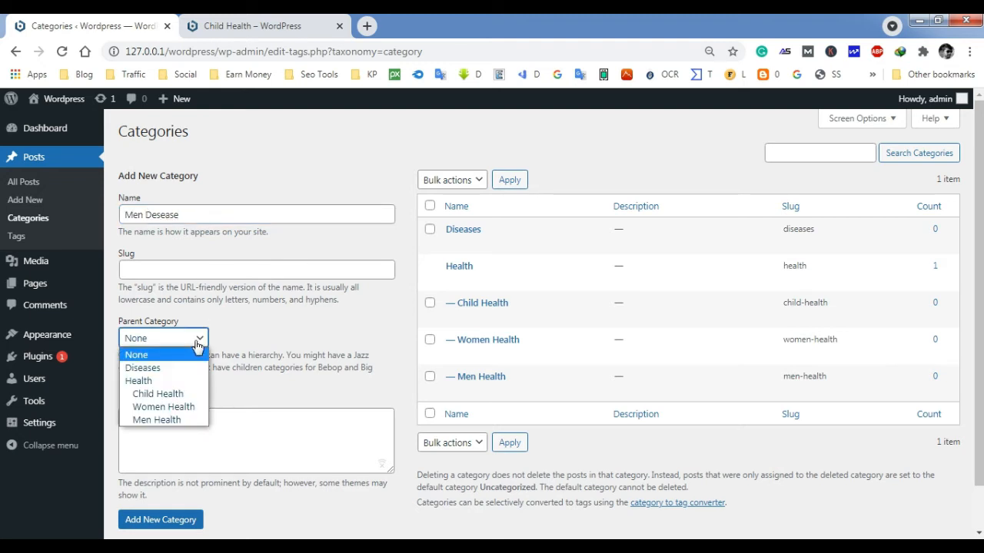
pyautogui.click(191, 364)
pyautogui.click(162, 525)
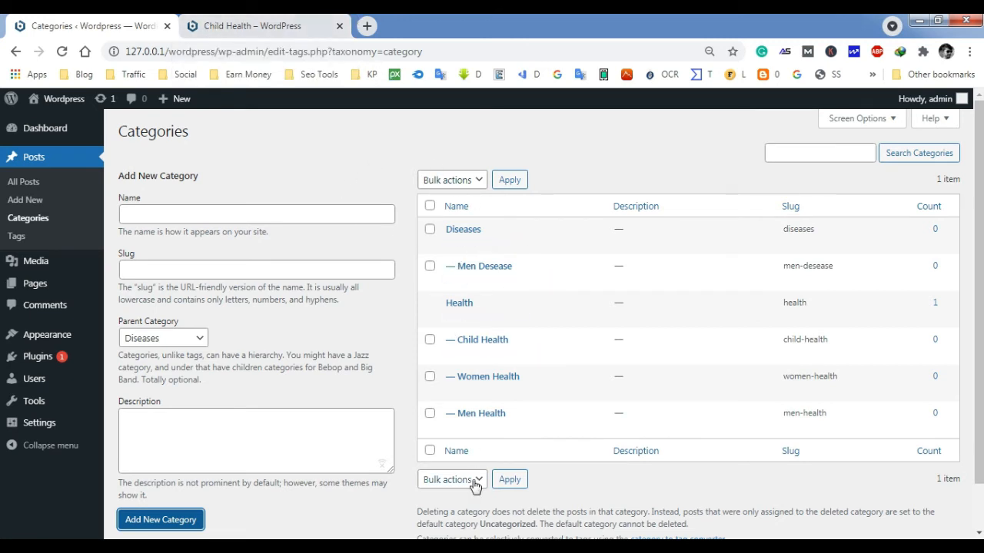
# Select all categories except the default Health and remove them with the Delete bulk action
pyautogui.click(431, 206)
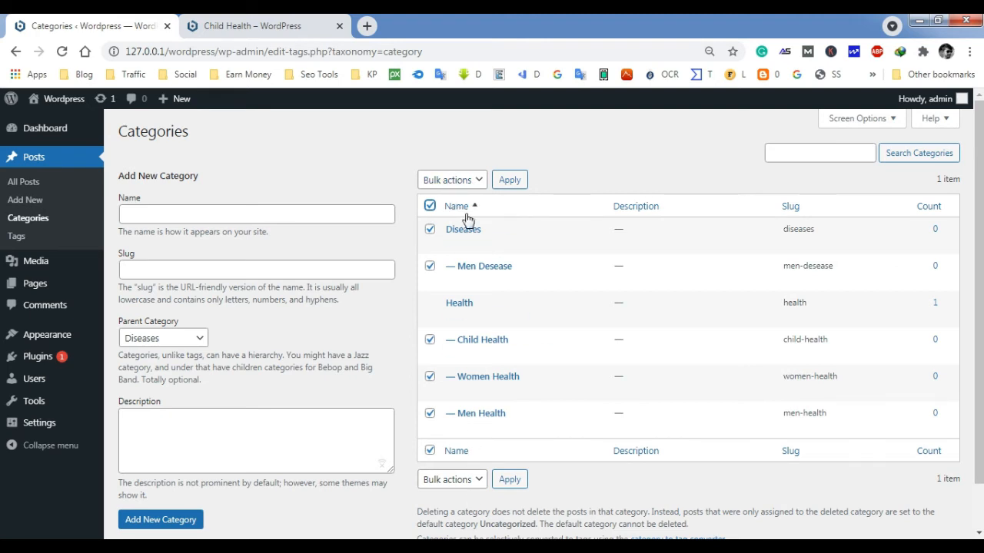
pyautogui.click(457, 180)
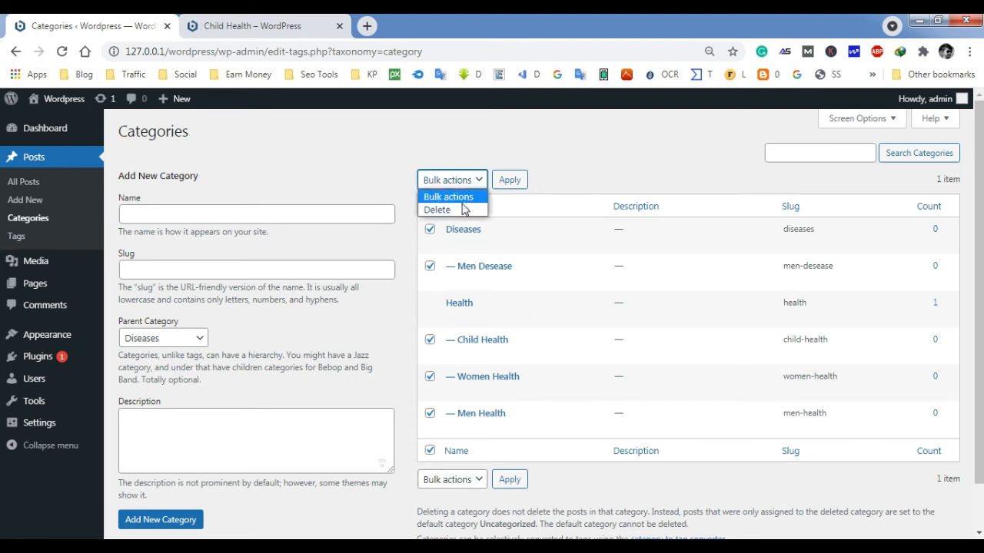
pyautogui.click(468, 184)
pyautogui.click(457, 490)
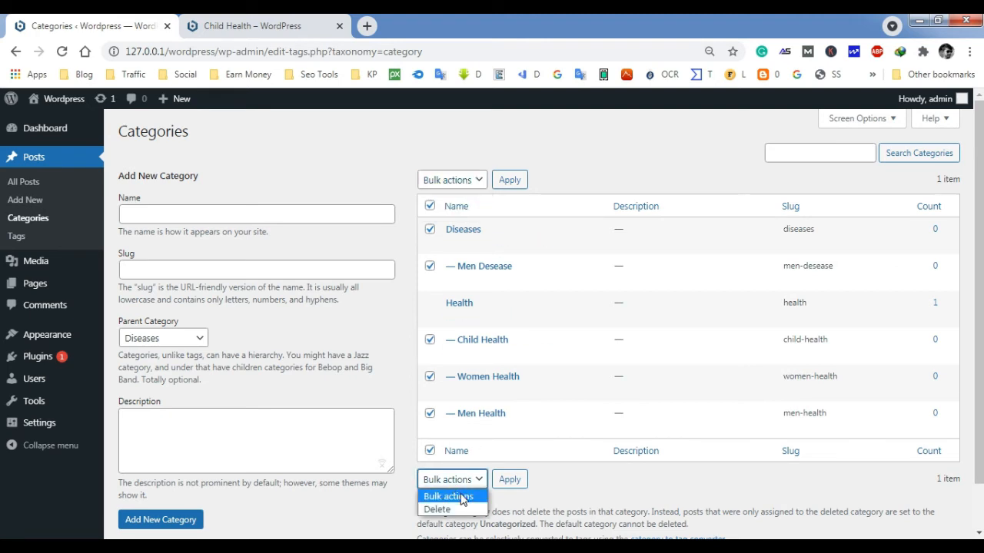
pyautogui.click(466, 496)
pyautogui.click(480, 180)
pyautogui.click(458, 188)
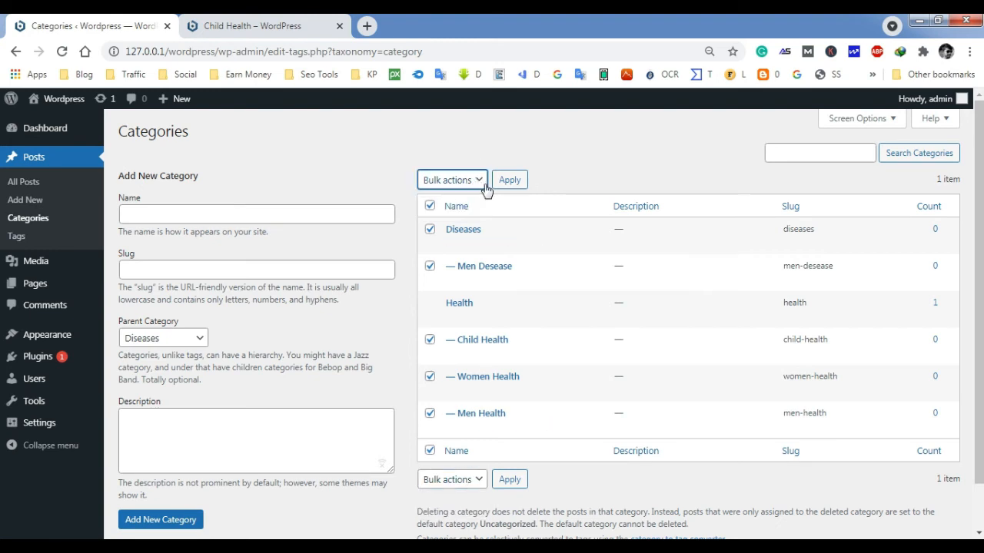
pyautogui.click(467, 182)
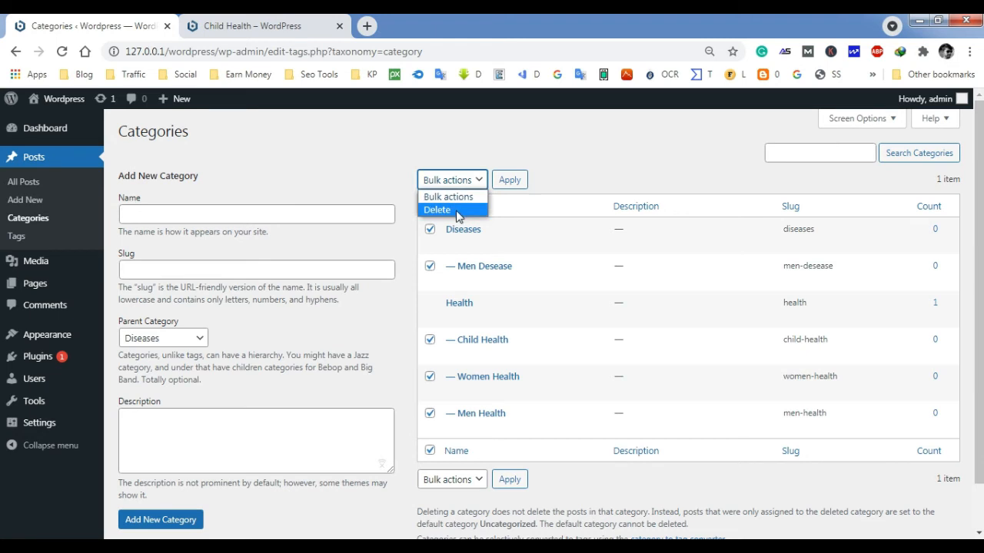
pyautogui.click(464, 212)
pyautogui.click(512, 186)
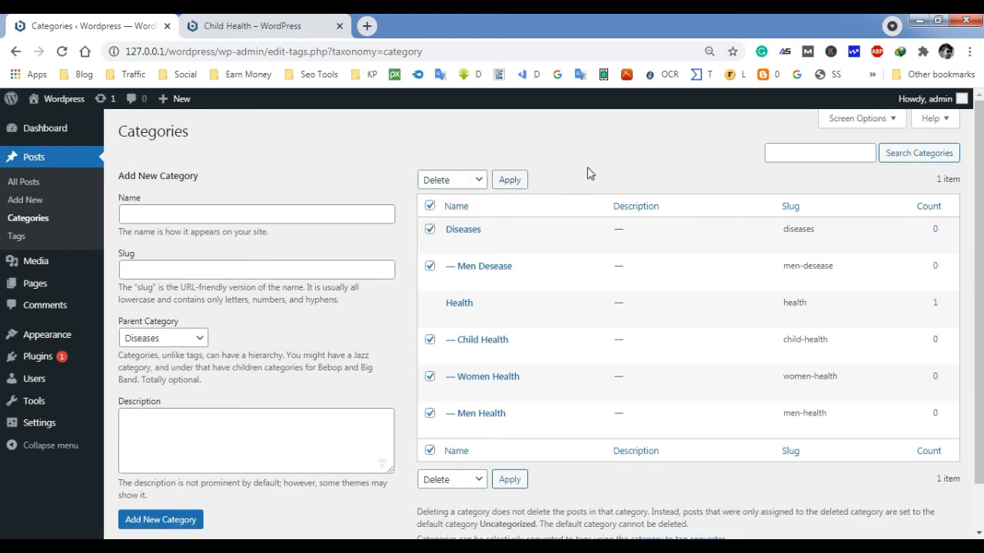
pyautogui.click(519, 180)
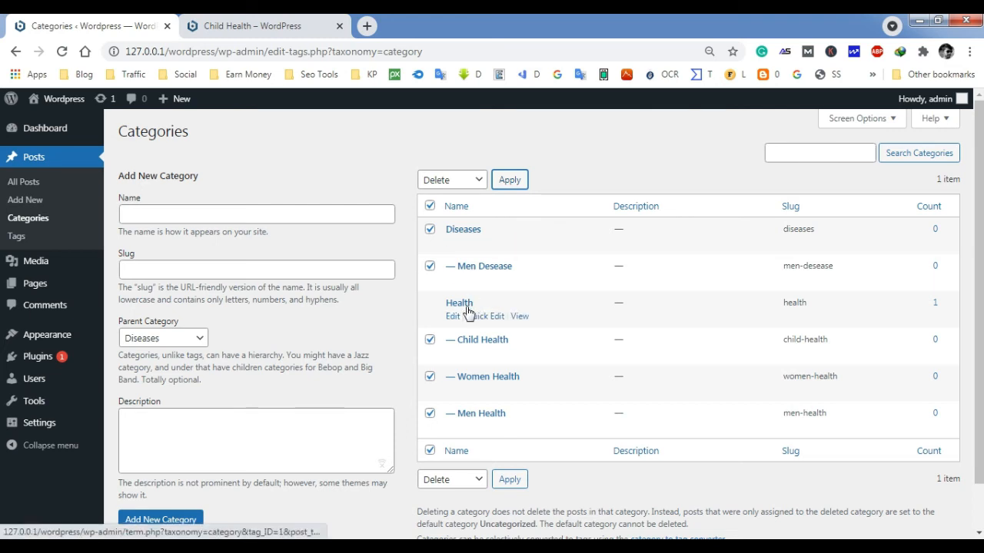
pyautogui.click(507, 181)
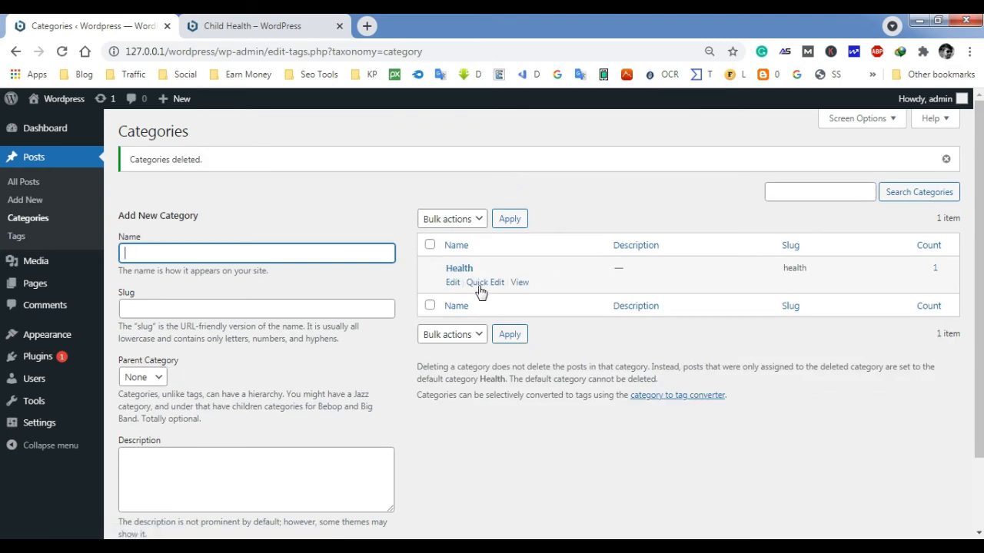
# Examine the category search field and the item count above the category list
pyautogui.scroll(-1, 528, 282)
pyautogui.scroll(1, 528, 281)
pyautogui.click(828, 191)
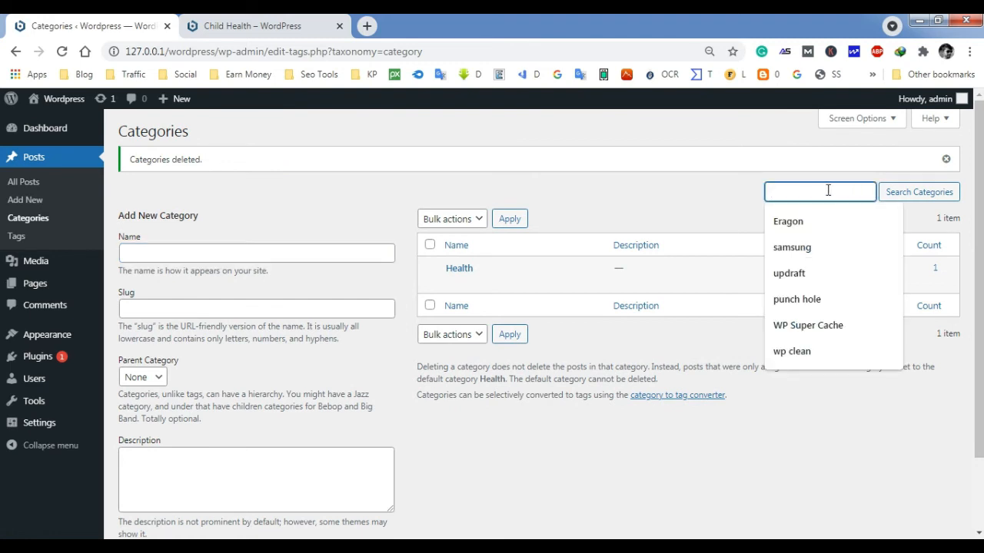
pyautogui.click(823, 176)
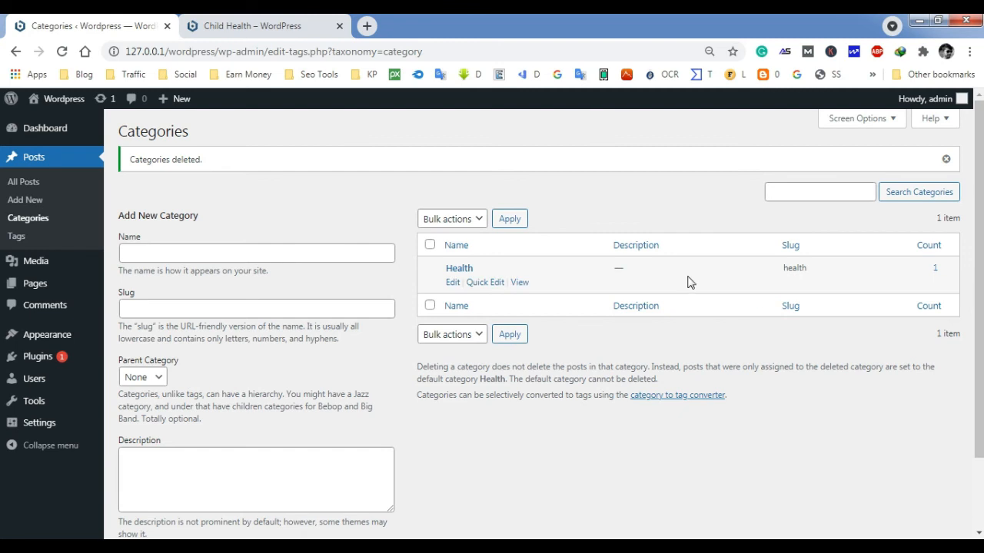
pyautogui.click(831, 193)
pyautogui.click(939, 218)
pyautogui.moveTo(936, 218); pyautogui.dragTo(975, 226)
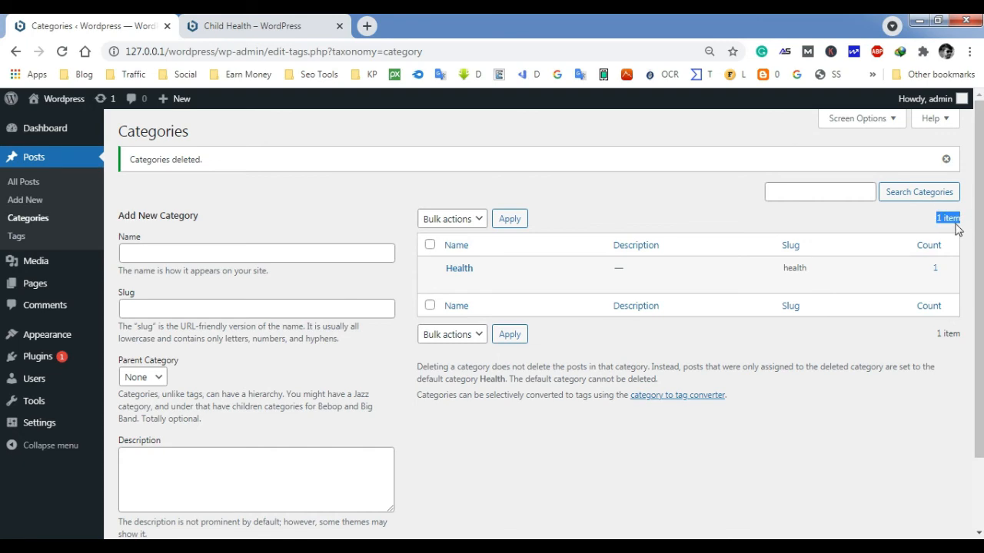
pyautogui.scroll(-1, 814, 338)
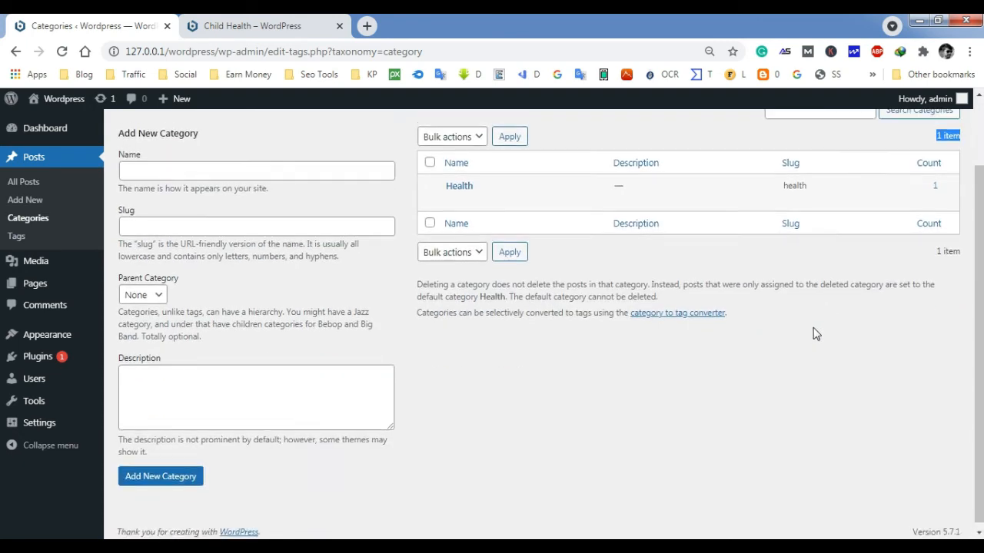
pyautogui.scroll(1, 807, 334)
pyautogui.click(945, 219)
pyautogui.moveTo(961, 218); pyautogui.dragTo(937, 215)
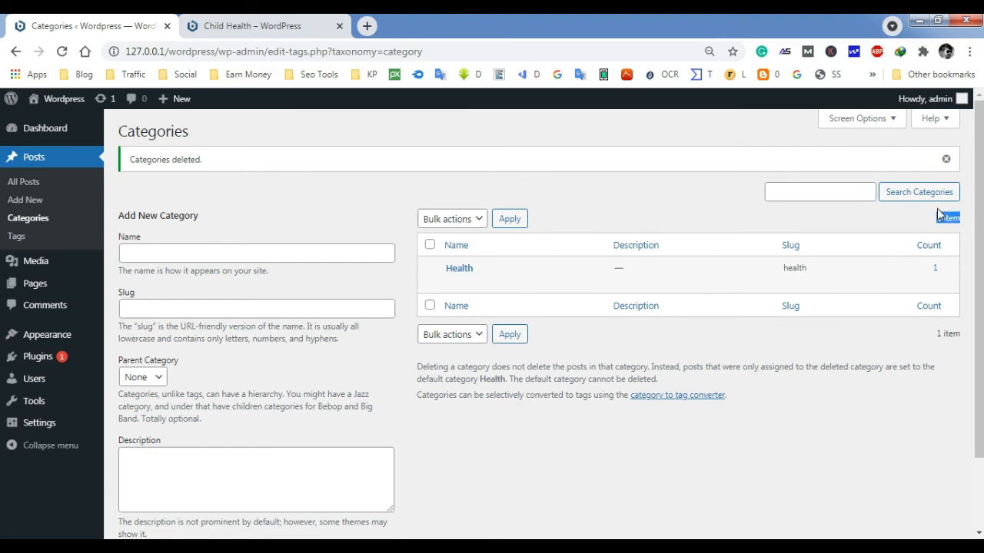
pyautogui.click(836, 186)
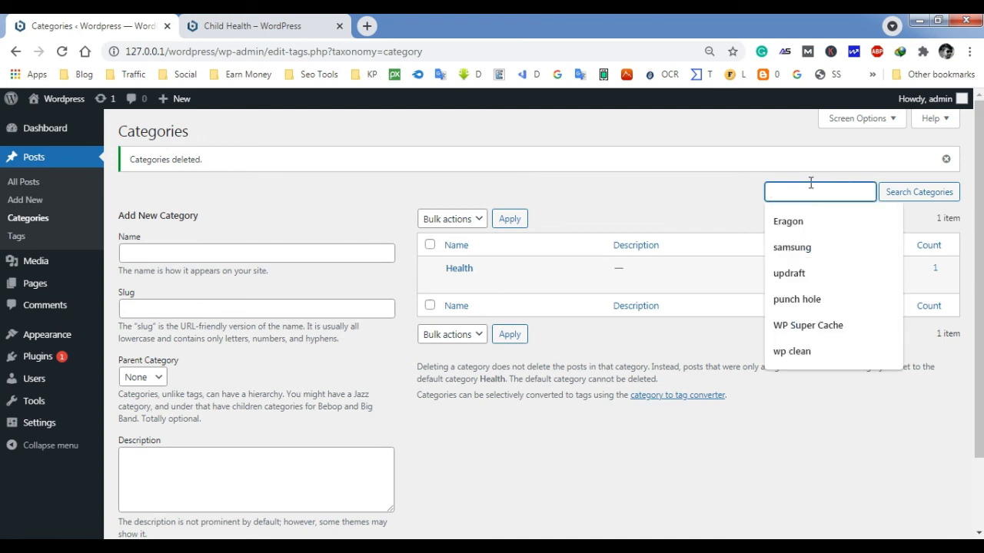
pyautogui.click(723, 190)
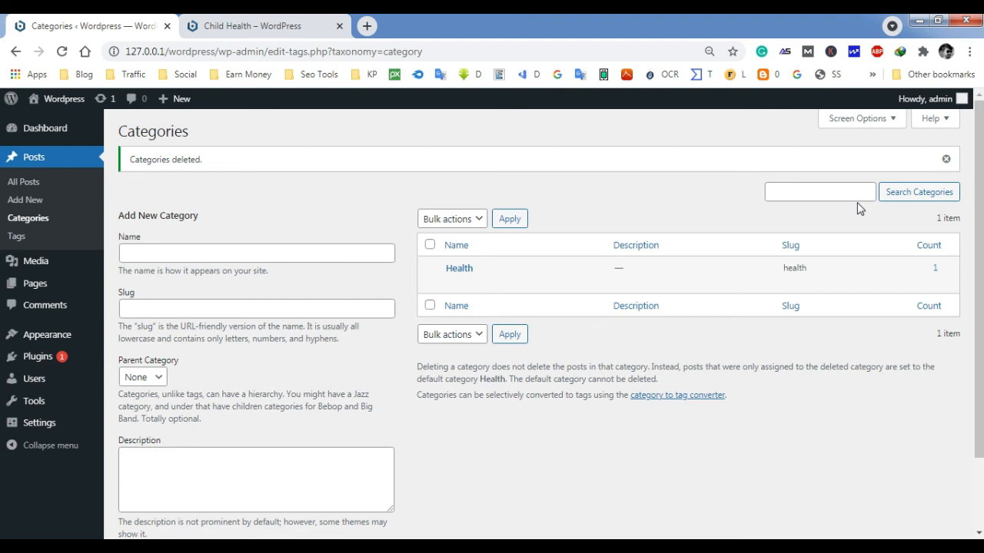
pyautogui.click(861, 192)
pyautogui.click(727, 190)
pyautogui.click(429, 245)
pyautogui.click(429, 245)
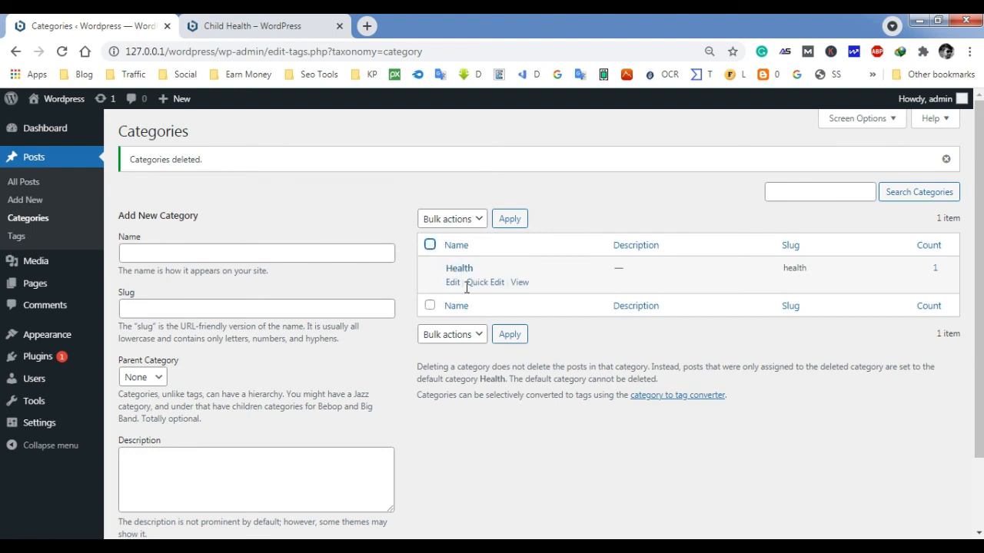
pyautogui.scroll(-2, 467, 285)
pyautogui.scroll(2, 468, 285)
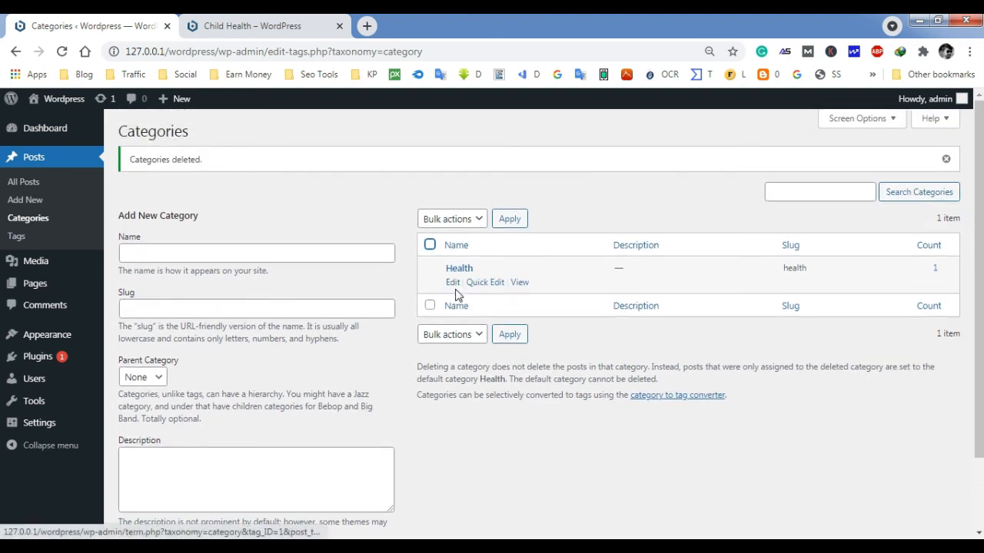